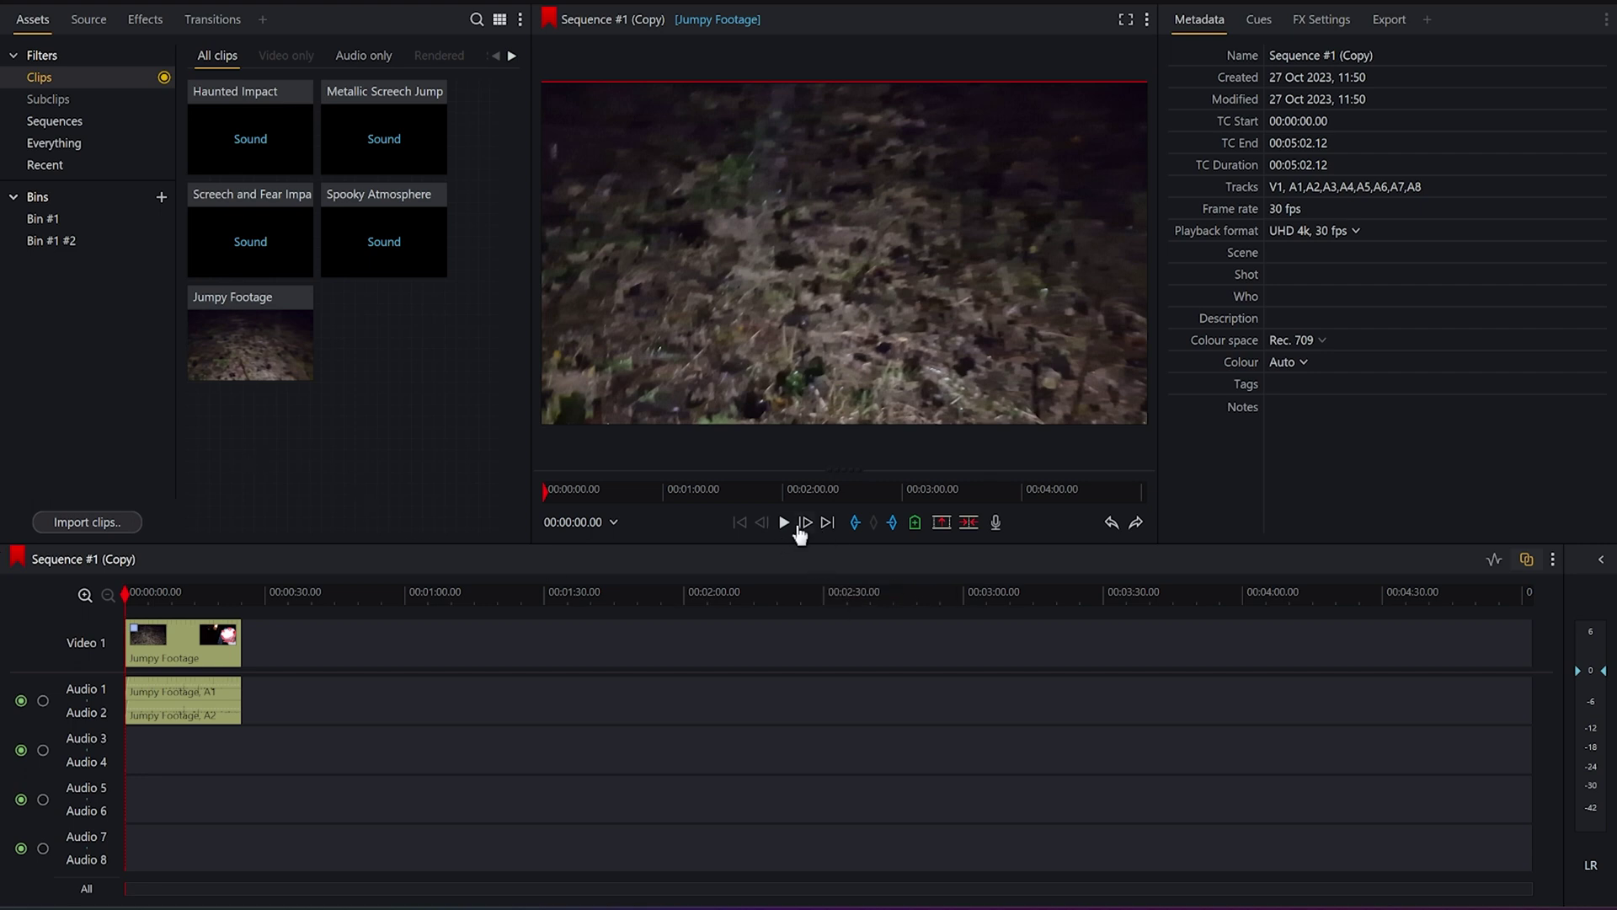
click(784, 522)
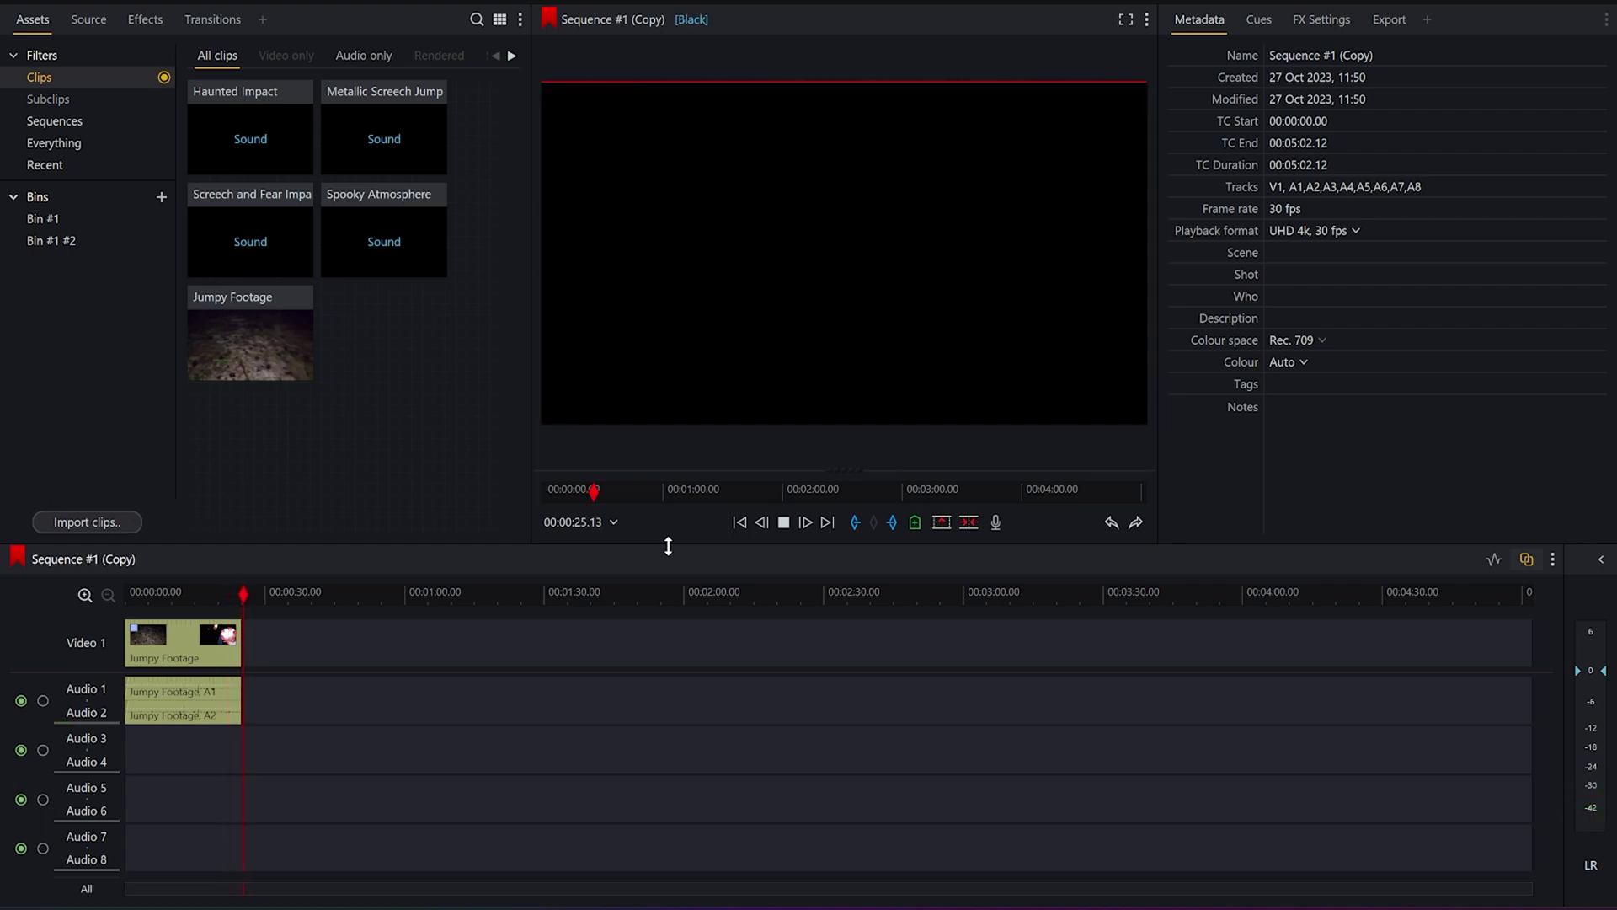
key(space)
drag(222, 596, 219, 591)
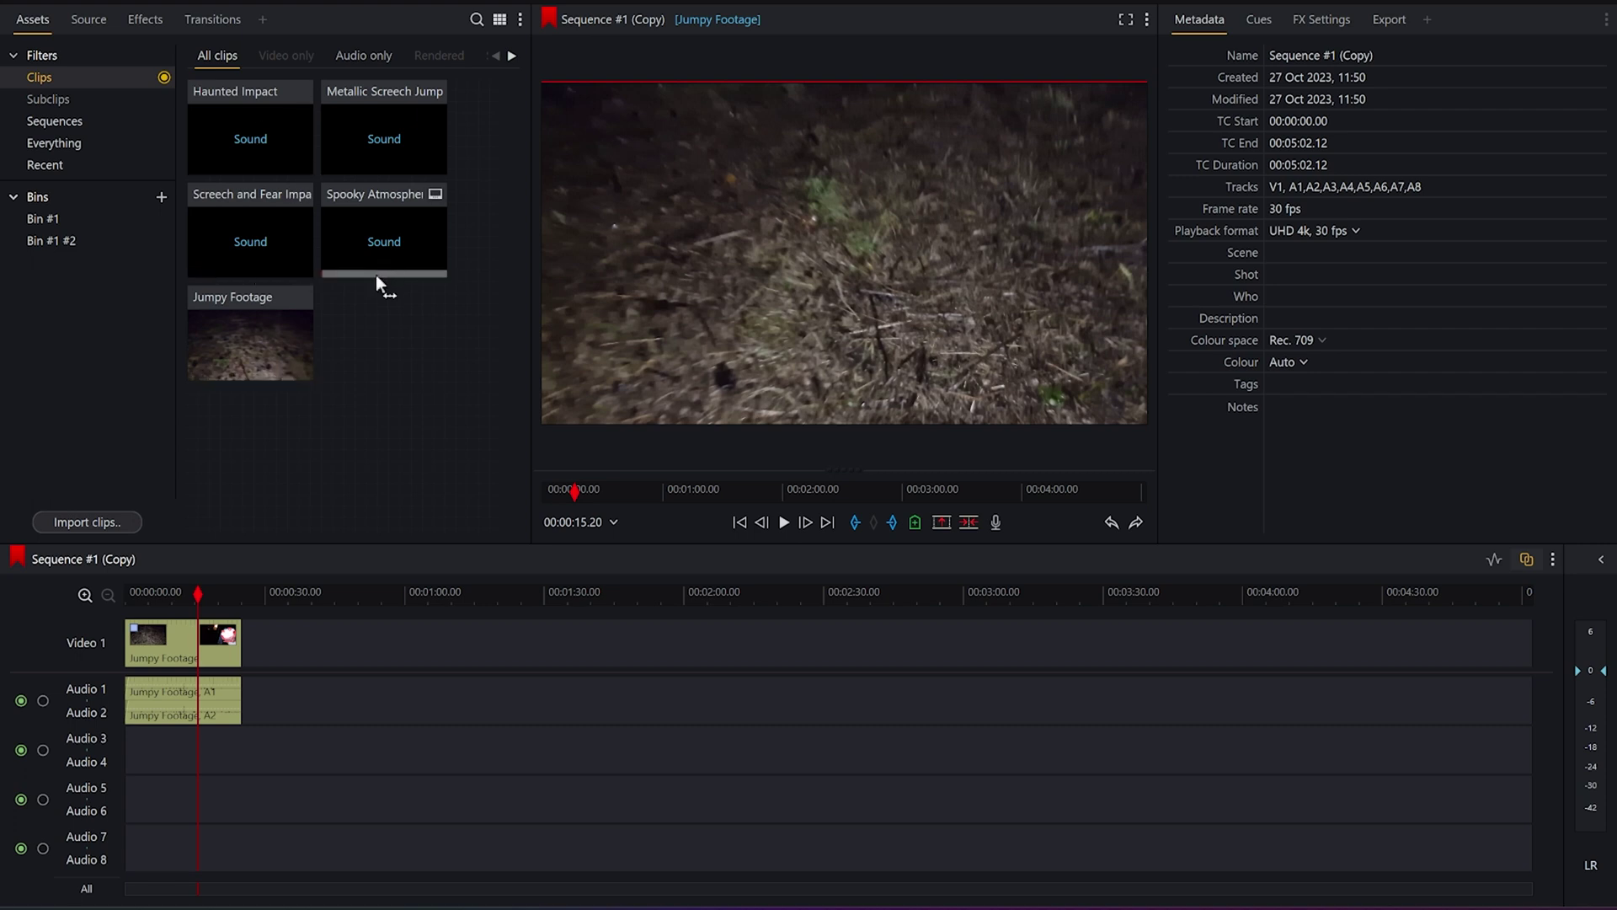
click(148, 597)
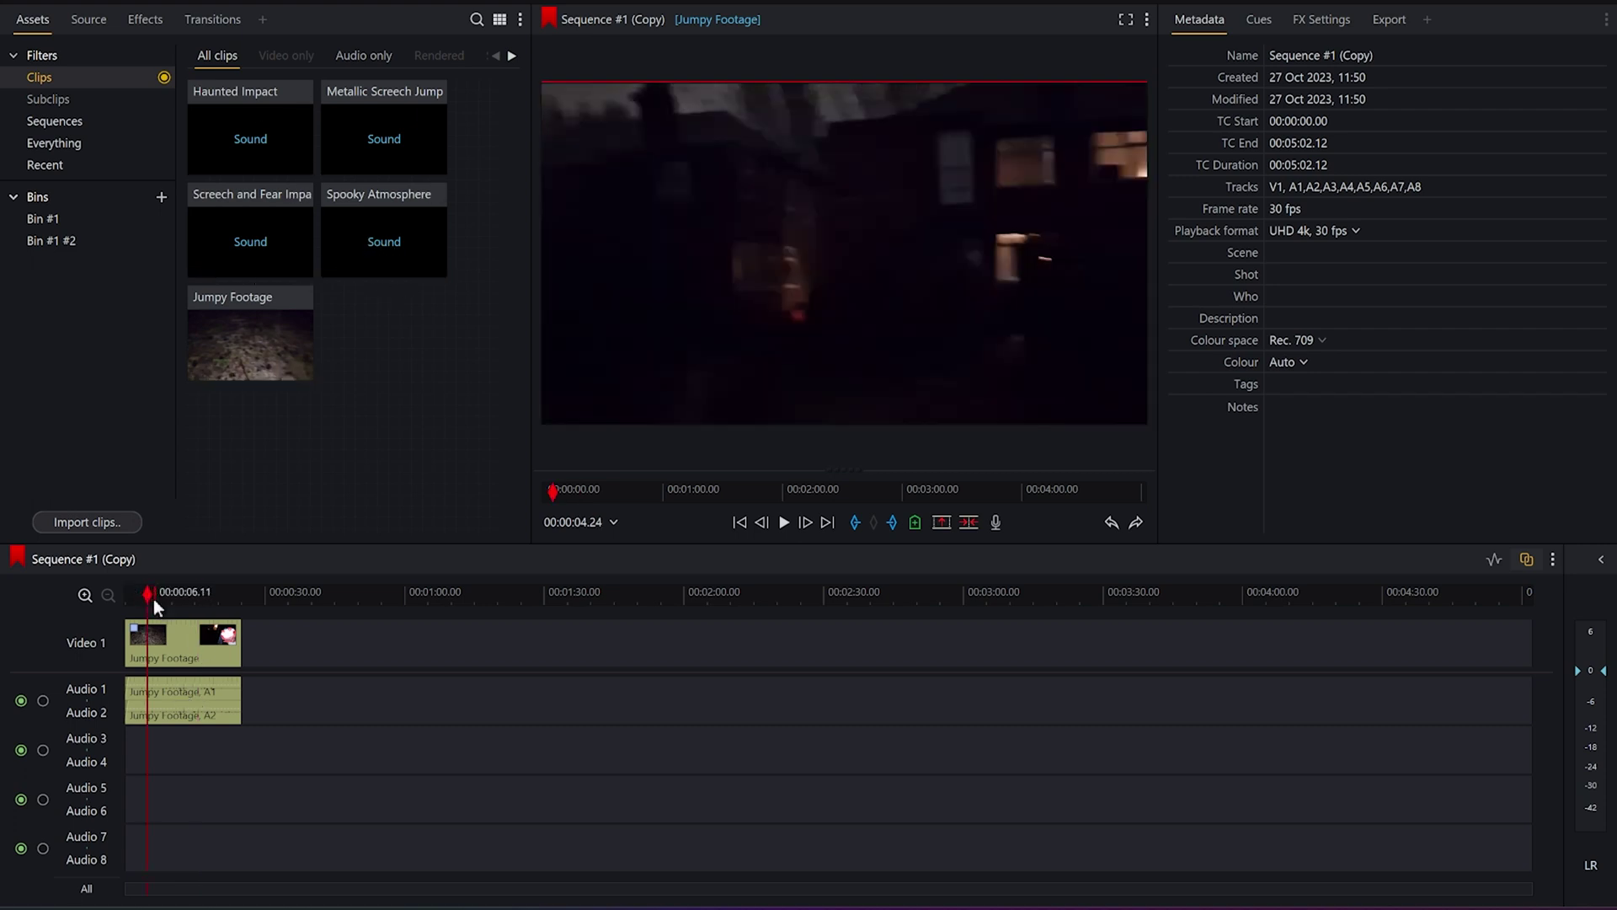
key(space)
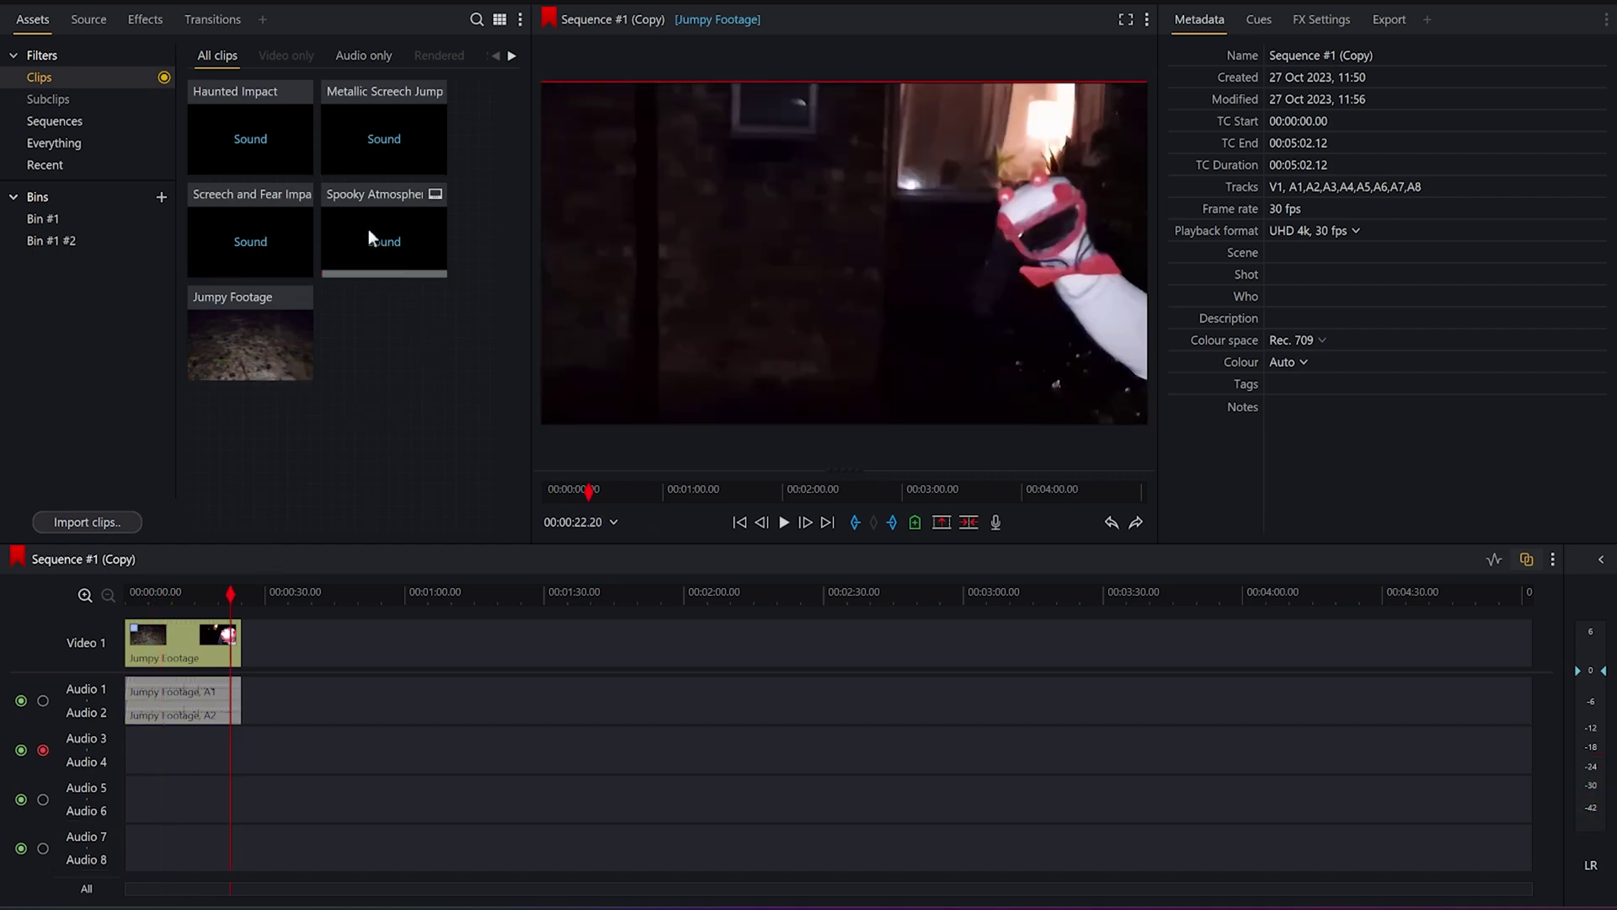
Step: Place Spooky Atmosphere on Audio 3/4 and audition it from about 49 seconds
drag(371, 240, 296, 740)
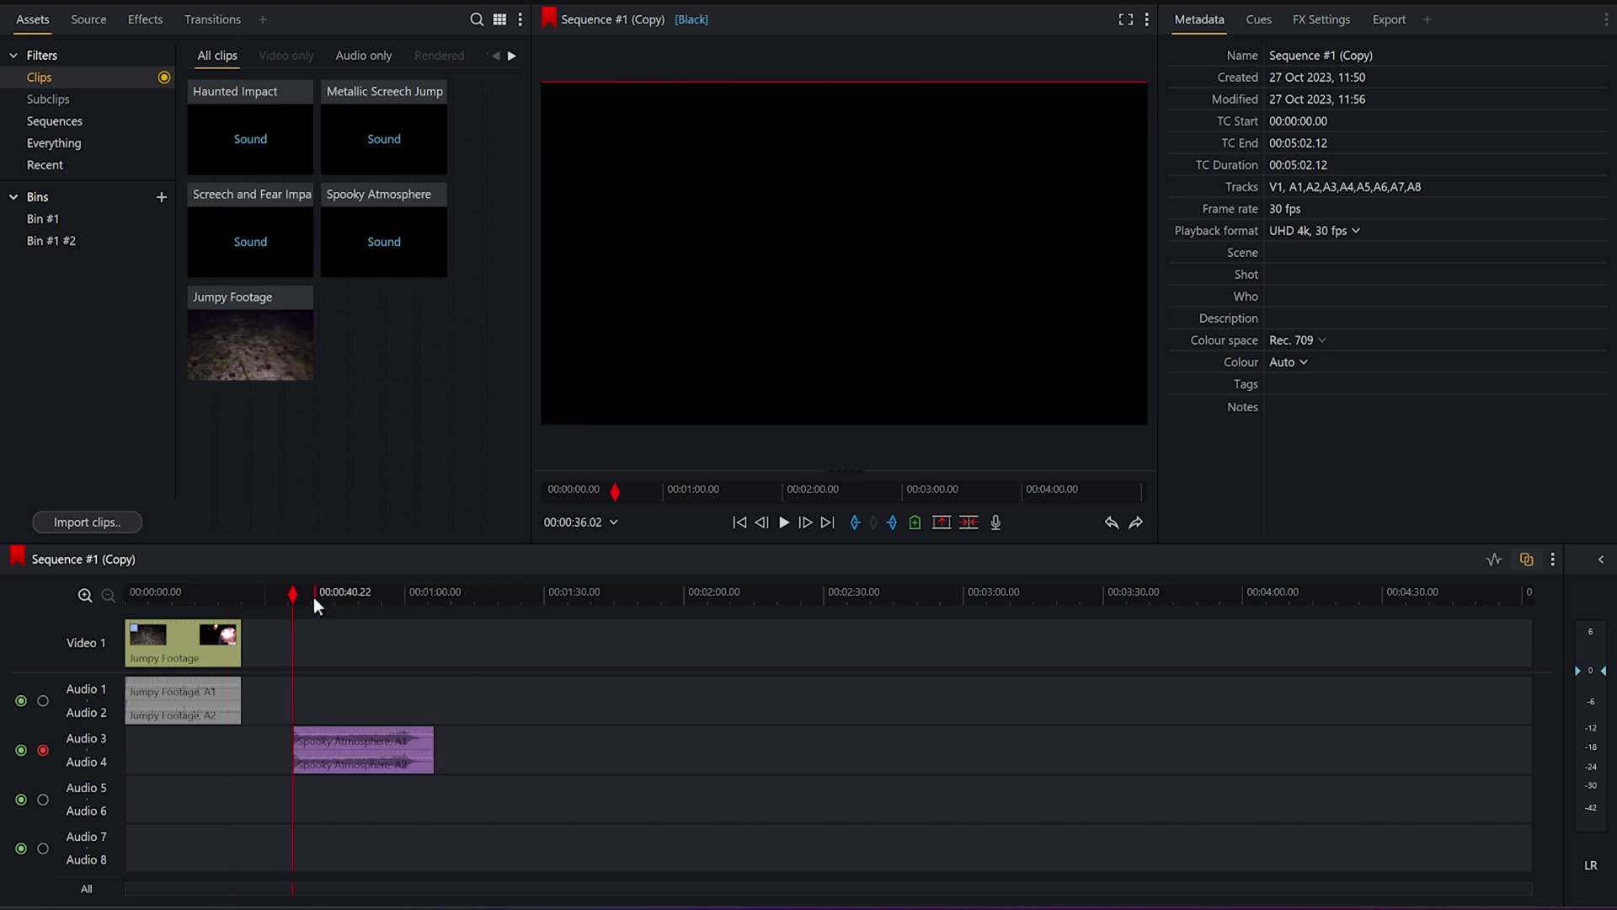
drag(349, 603, 382, 613)
click(356, 593)
key(space)
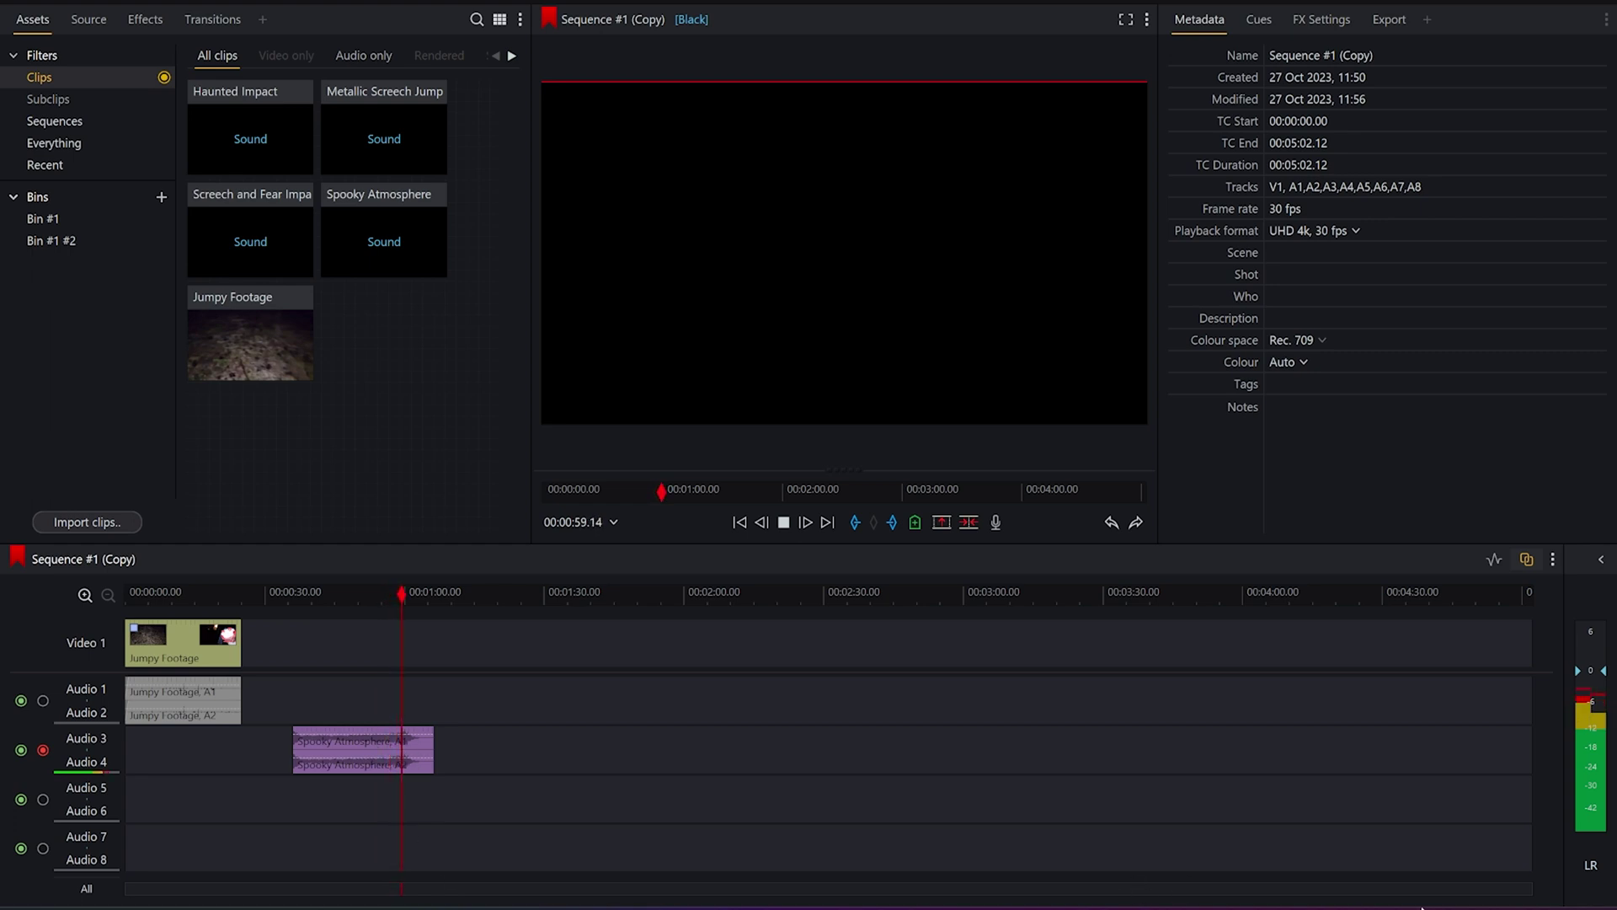
drag(1520, 902, 534, 888)
Step: Trim Spooky Atmosphere's head and shift the clip near the sequence start, around 4 seconds
click(517, 750)
drag(514, 777, 574, 770)
click(791, 458)
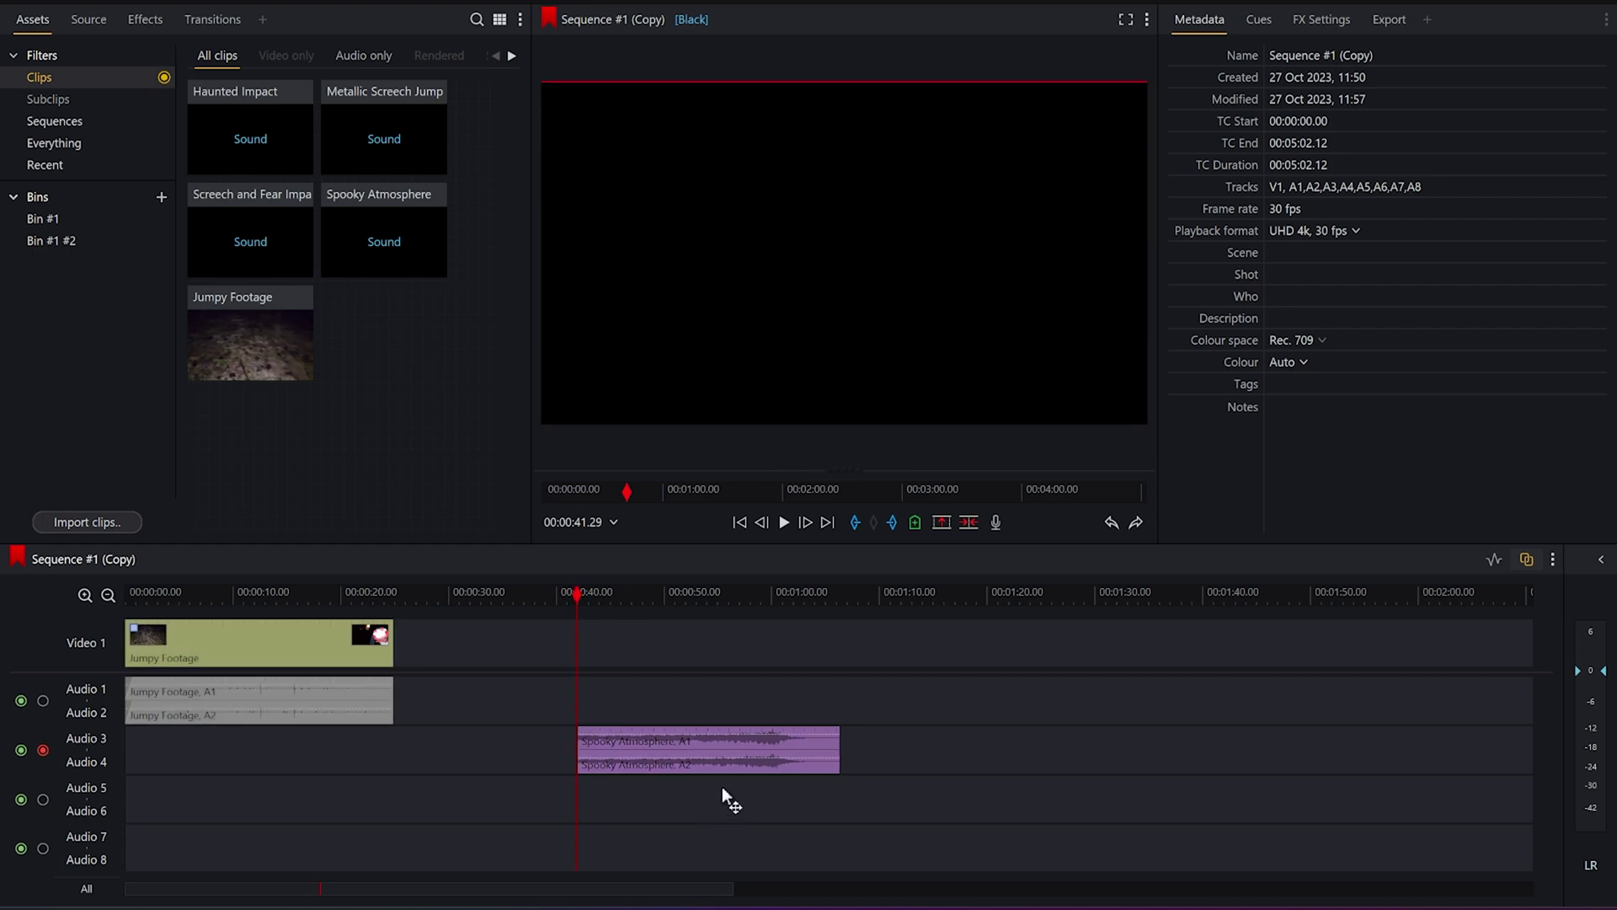
drag(720, 762, 306, 750)
drag(330, 588, 365, 593)
drag(321, 760, 351, 761)
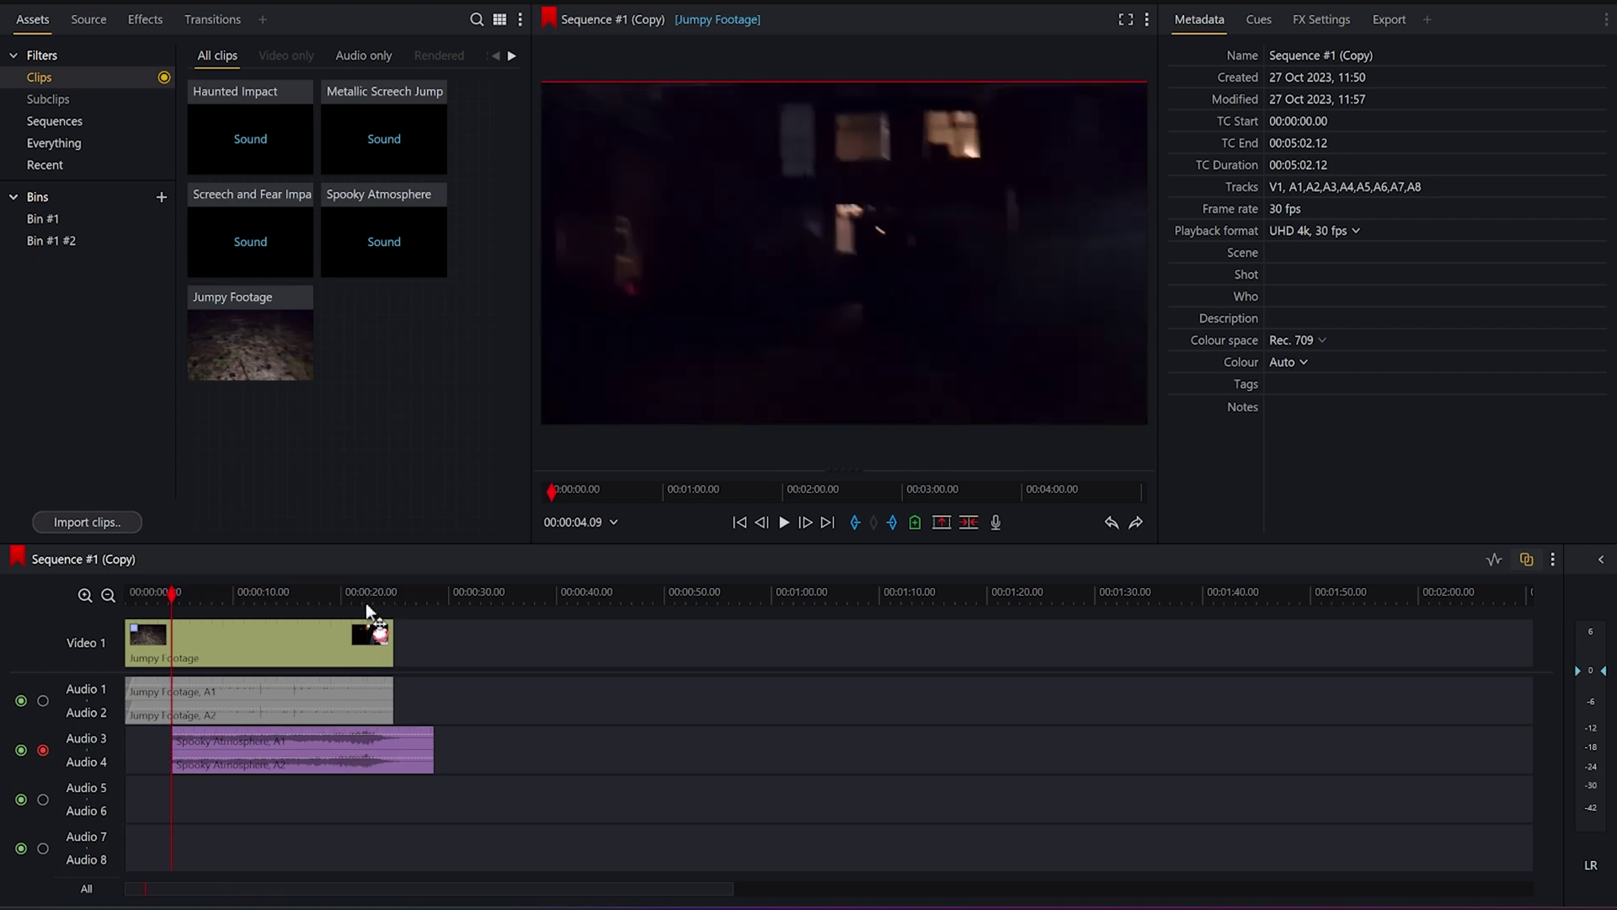
Step: Disarm Audio 3/4, extend Spooky Atmosphere back to 00:00:00, and play from 13 seconds to the reveal
click(361, 593)
click(43, 750)
drag(173, 749, 127, 749)
click(268, 593)
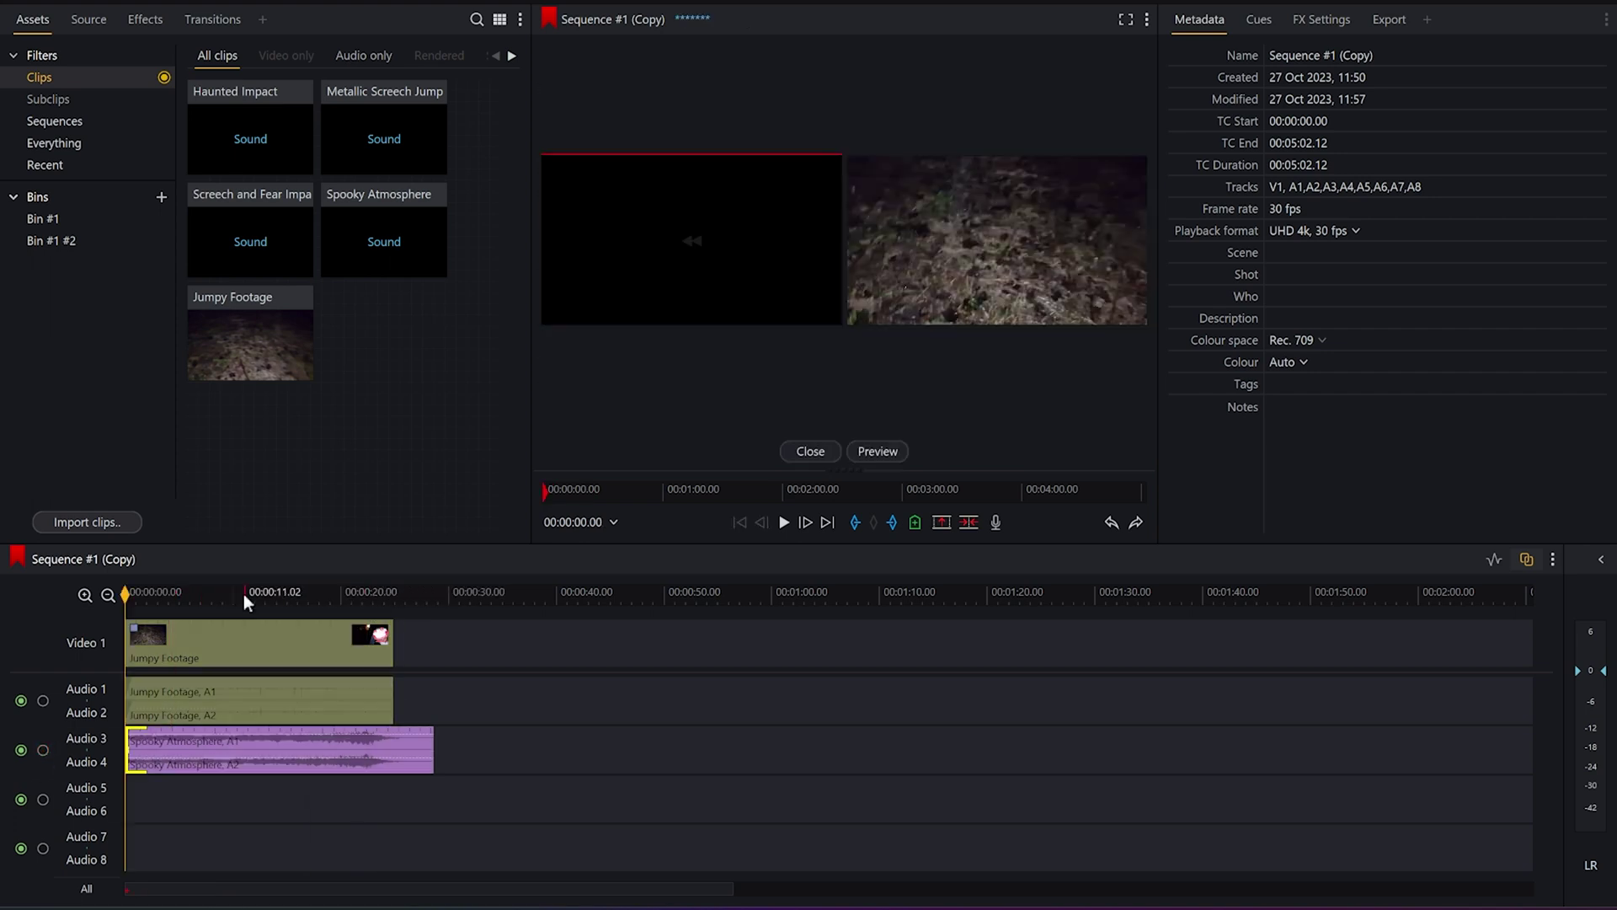
click(810, 451)
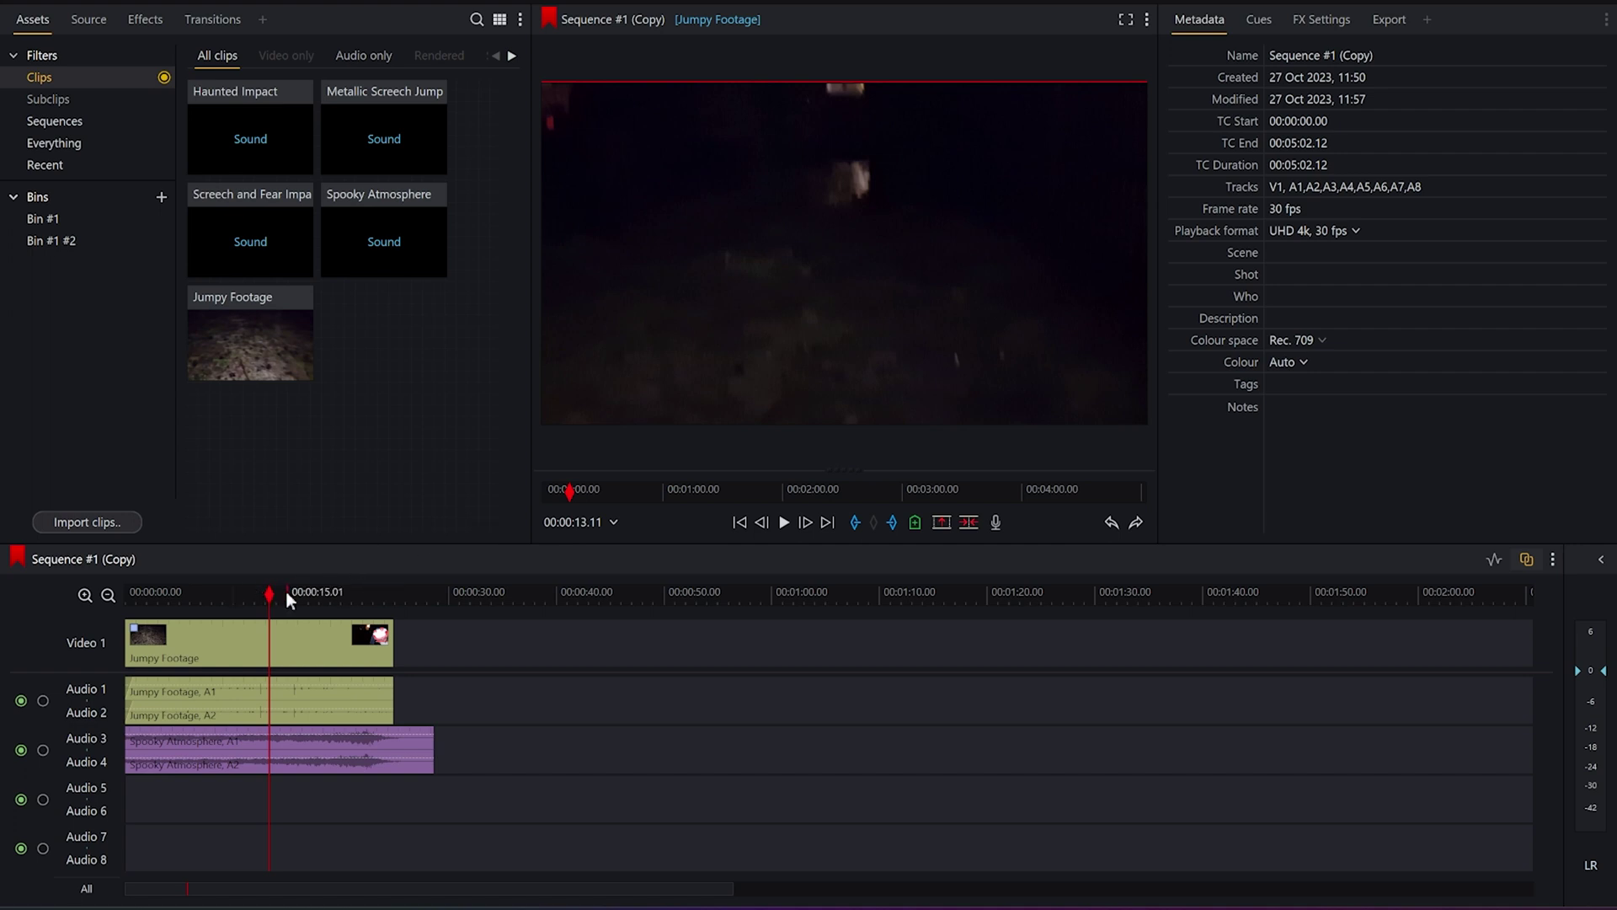
key(space)
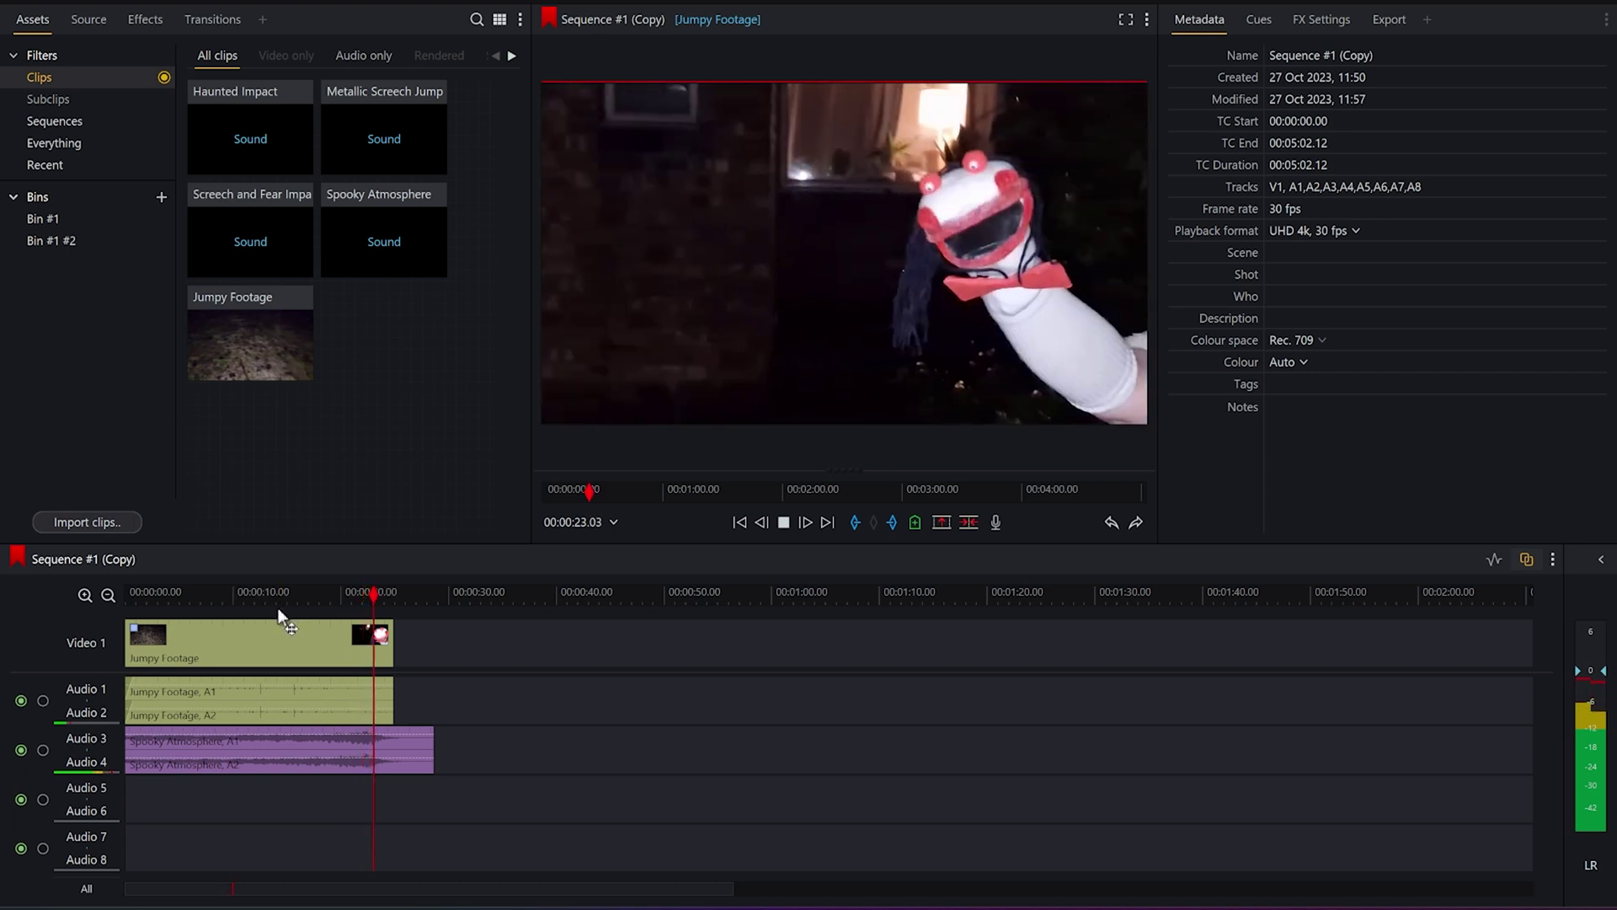
key(space)
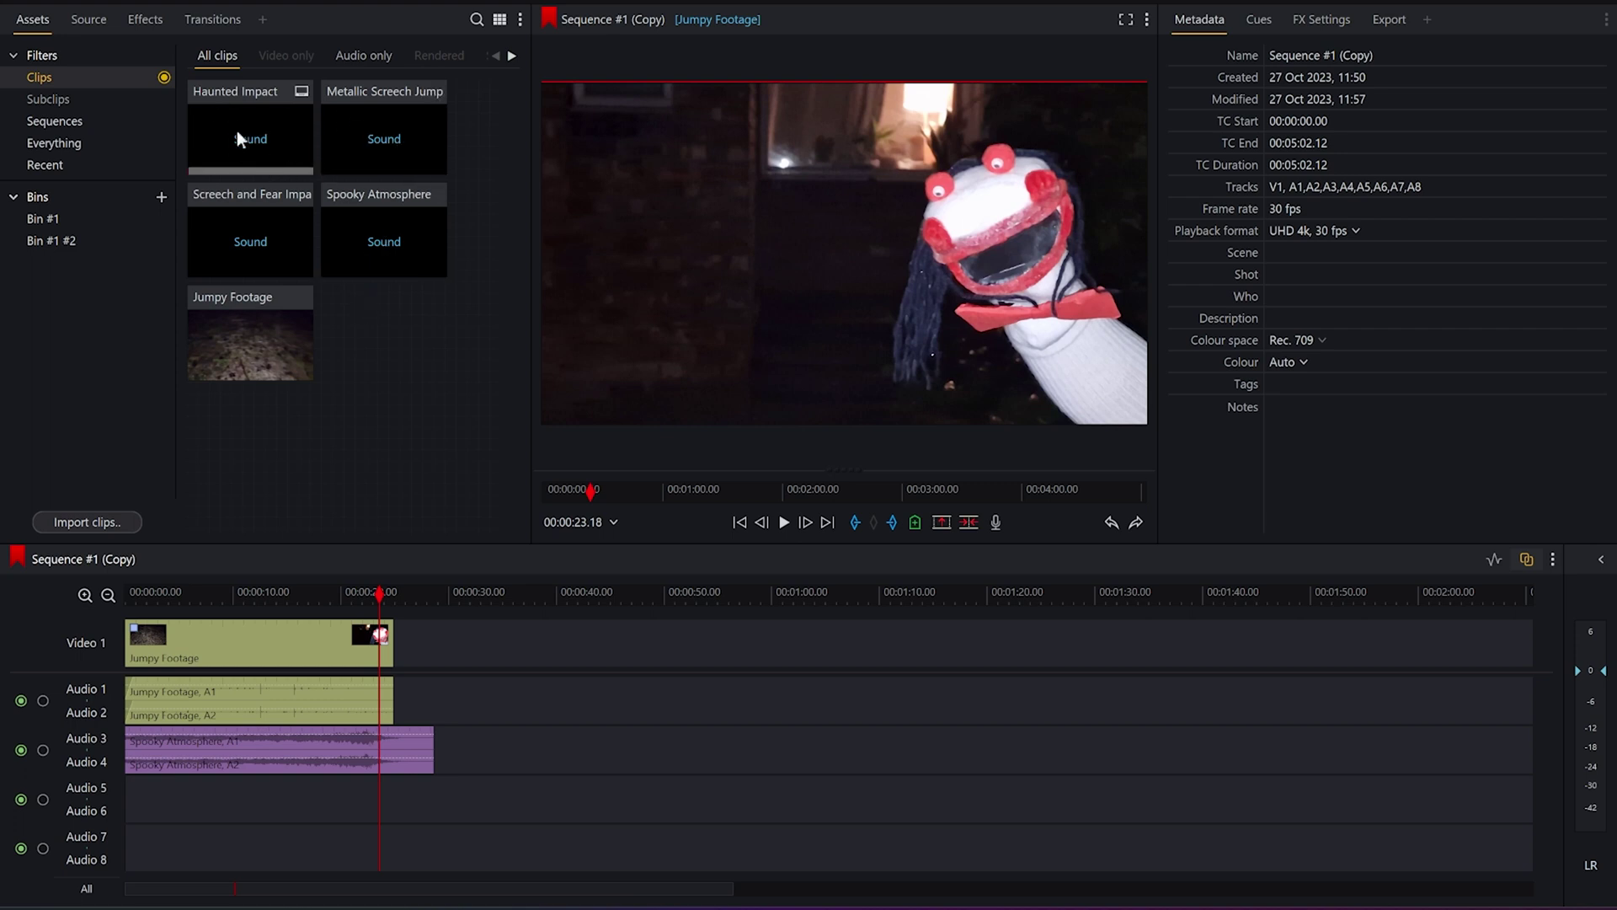
Step: Add Haunted Impact, audition it, then move it onto Audio 5/6 aligned with the puppet reveal
drag(244, 125, 494, 736)
click(493, 593)
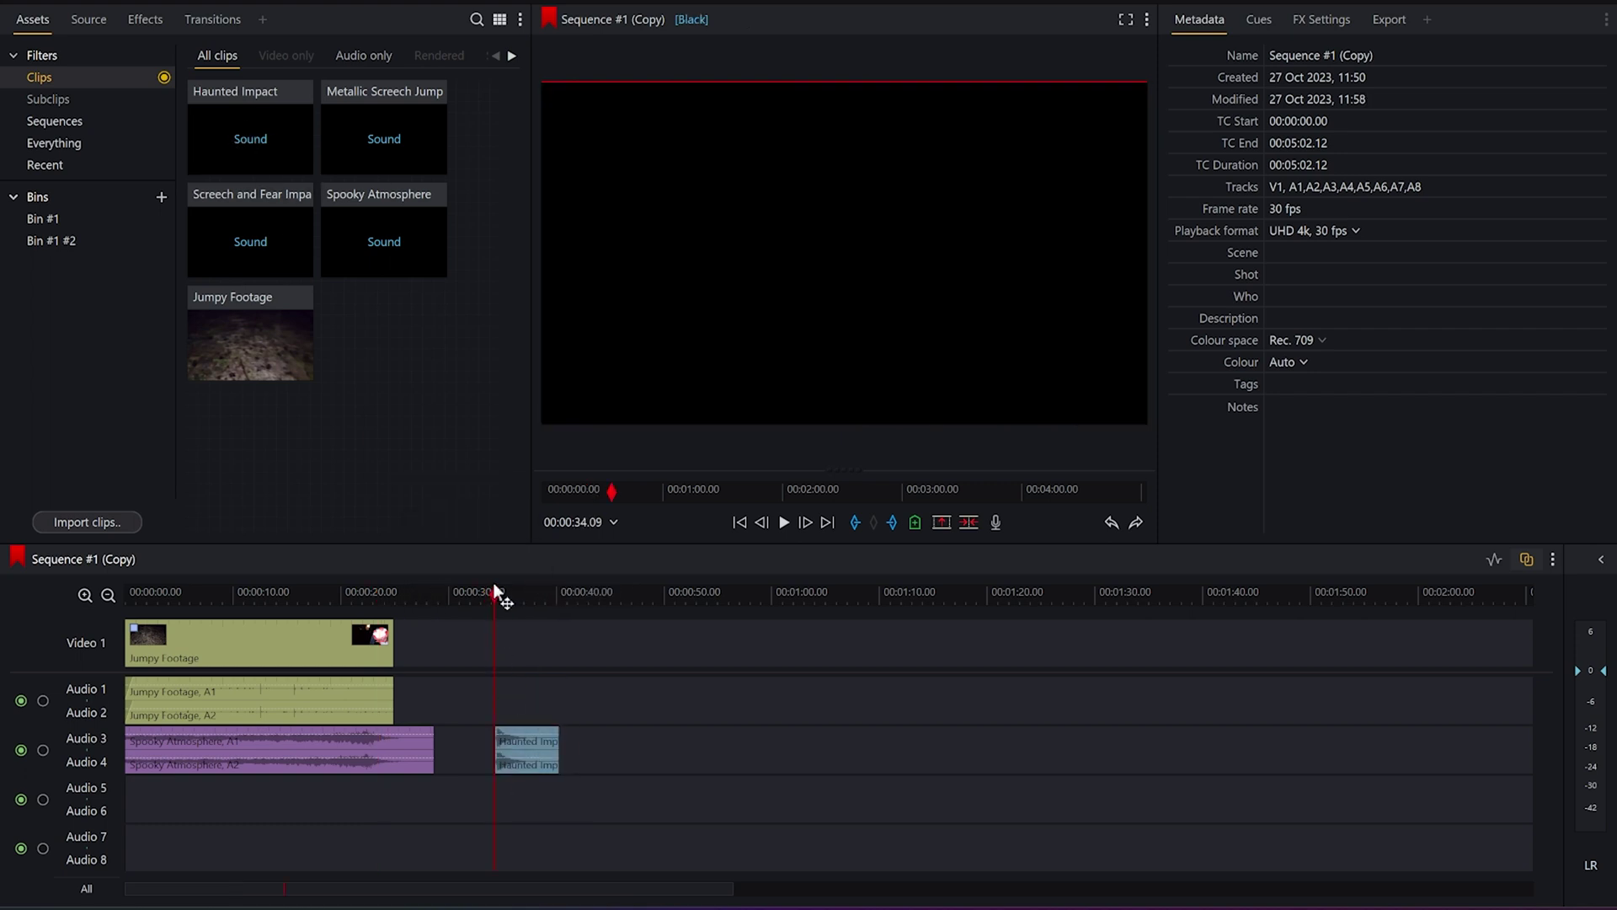
key(space)
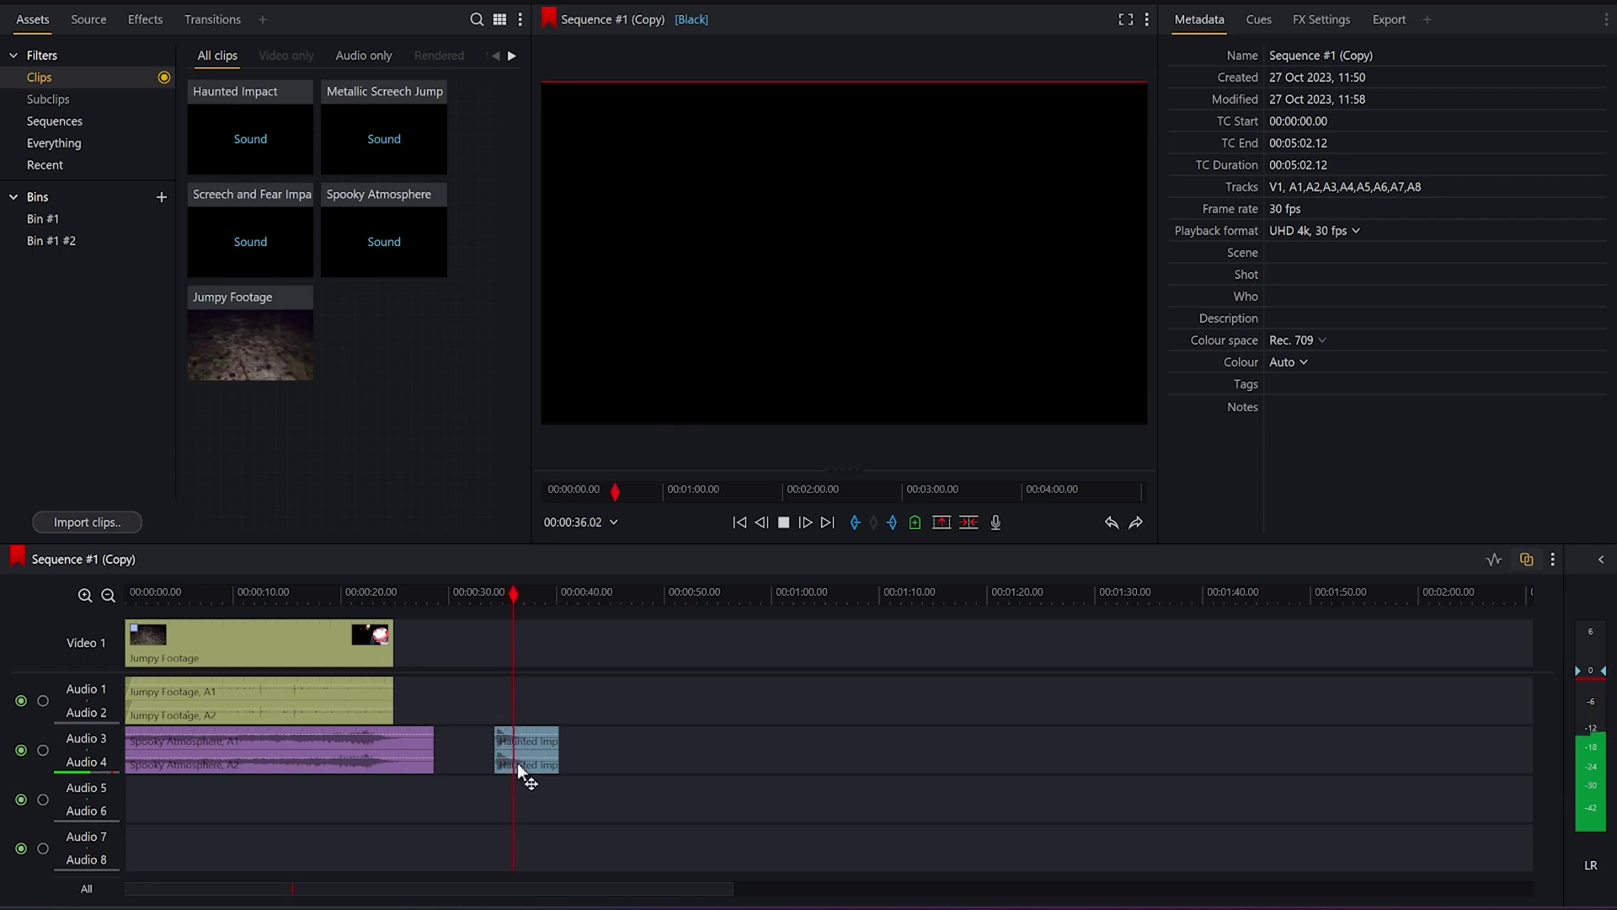
key(space)
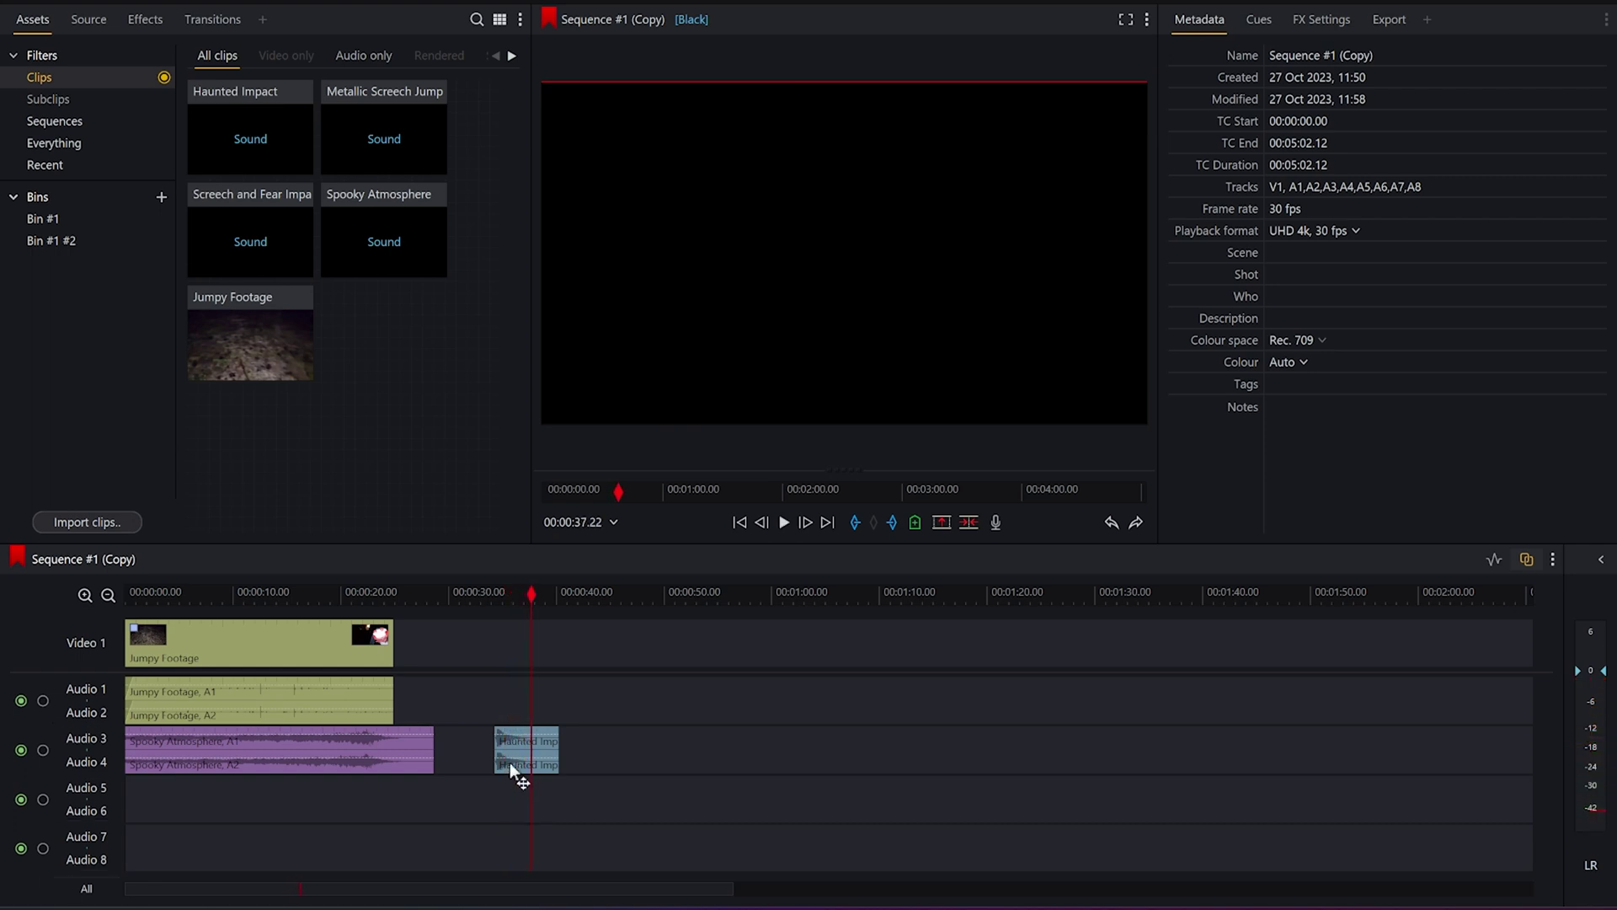
drag(515, 756, 381, 800)
drag(358, 582, 367, 586)
drag(388, 794, 394, 804)
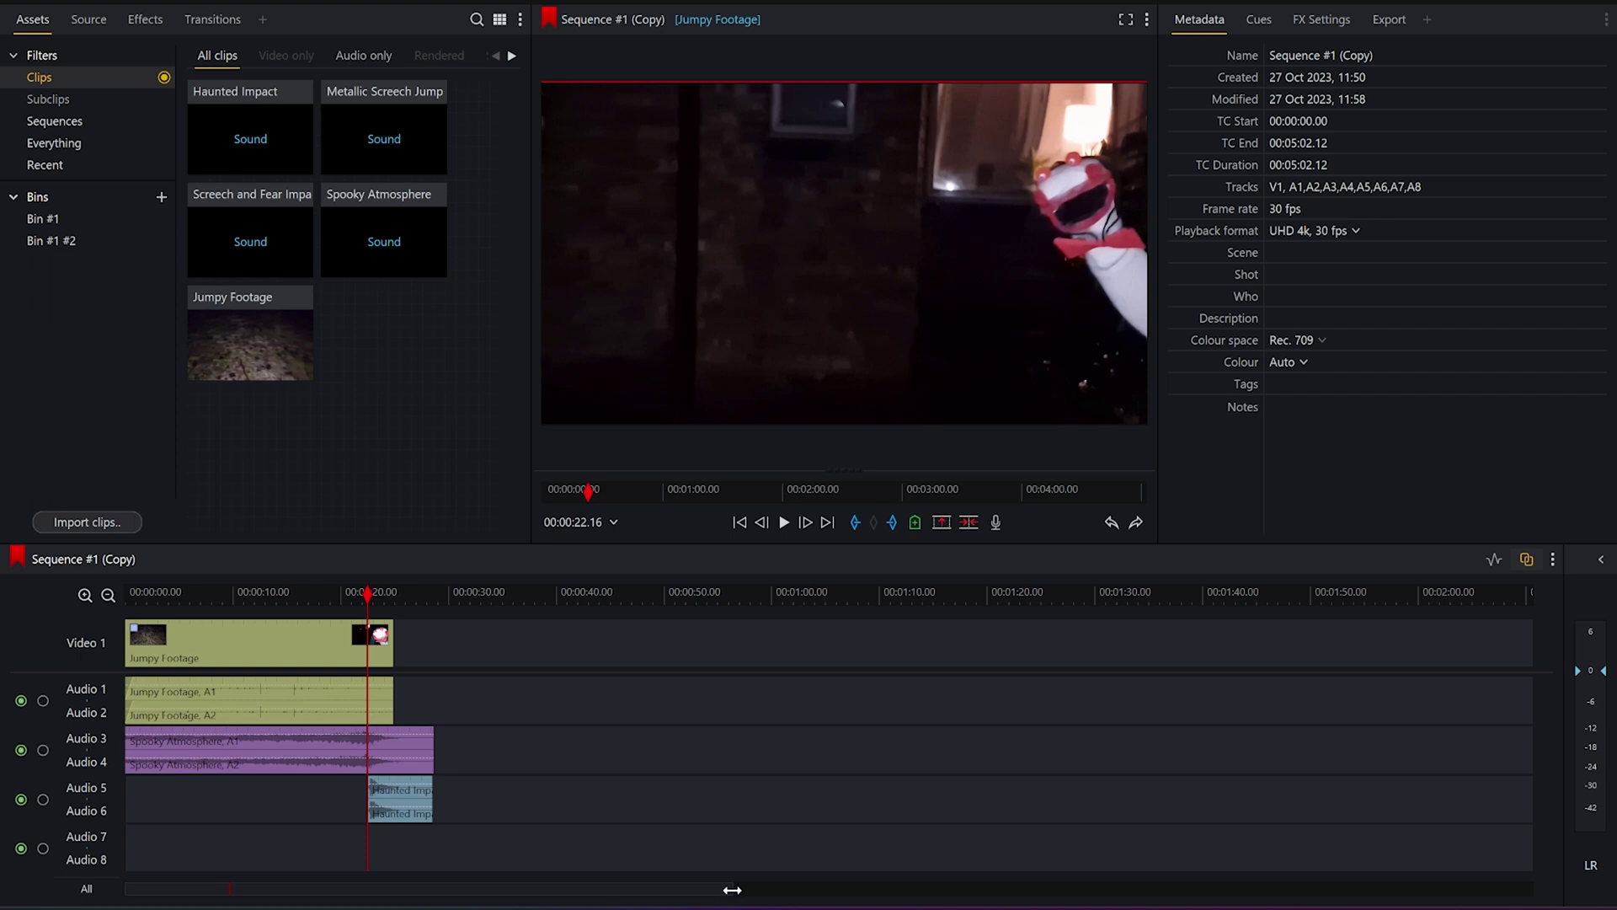
Step: Zoom the timeline to the first 50 seconds and nudge Haunted Impact slightly earlier, around 00:00:21.21
drag(732, 890, 295, 876)
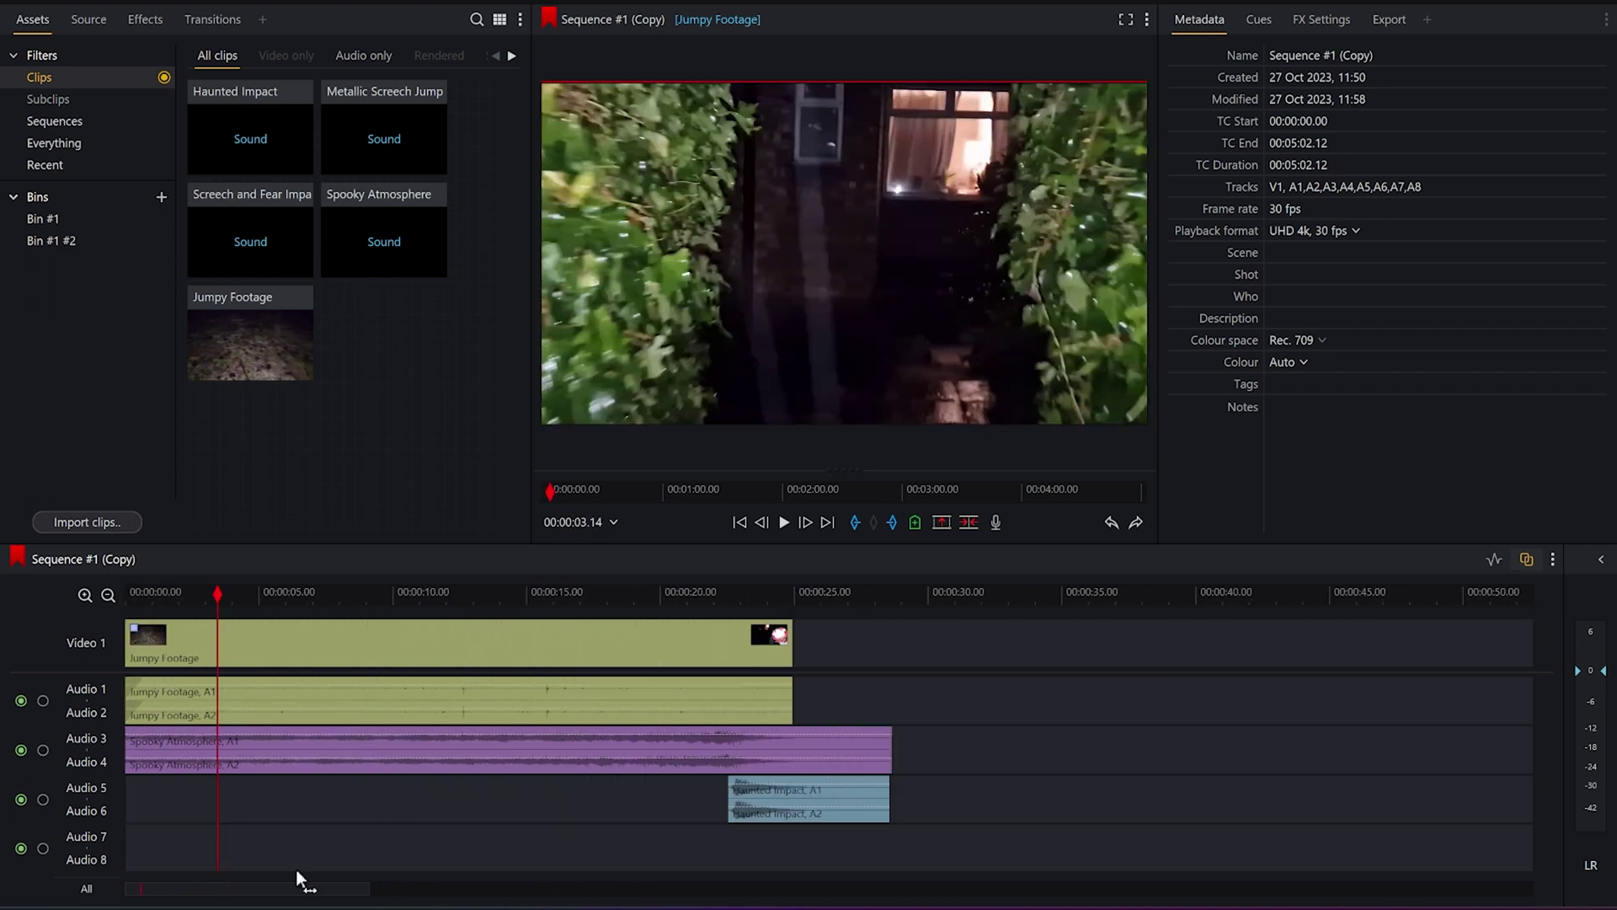
drag(711, 586, 721, 589)
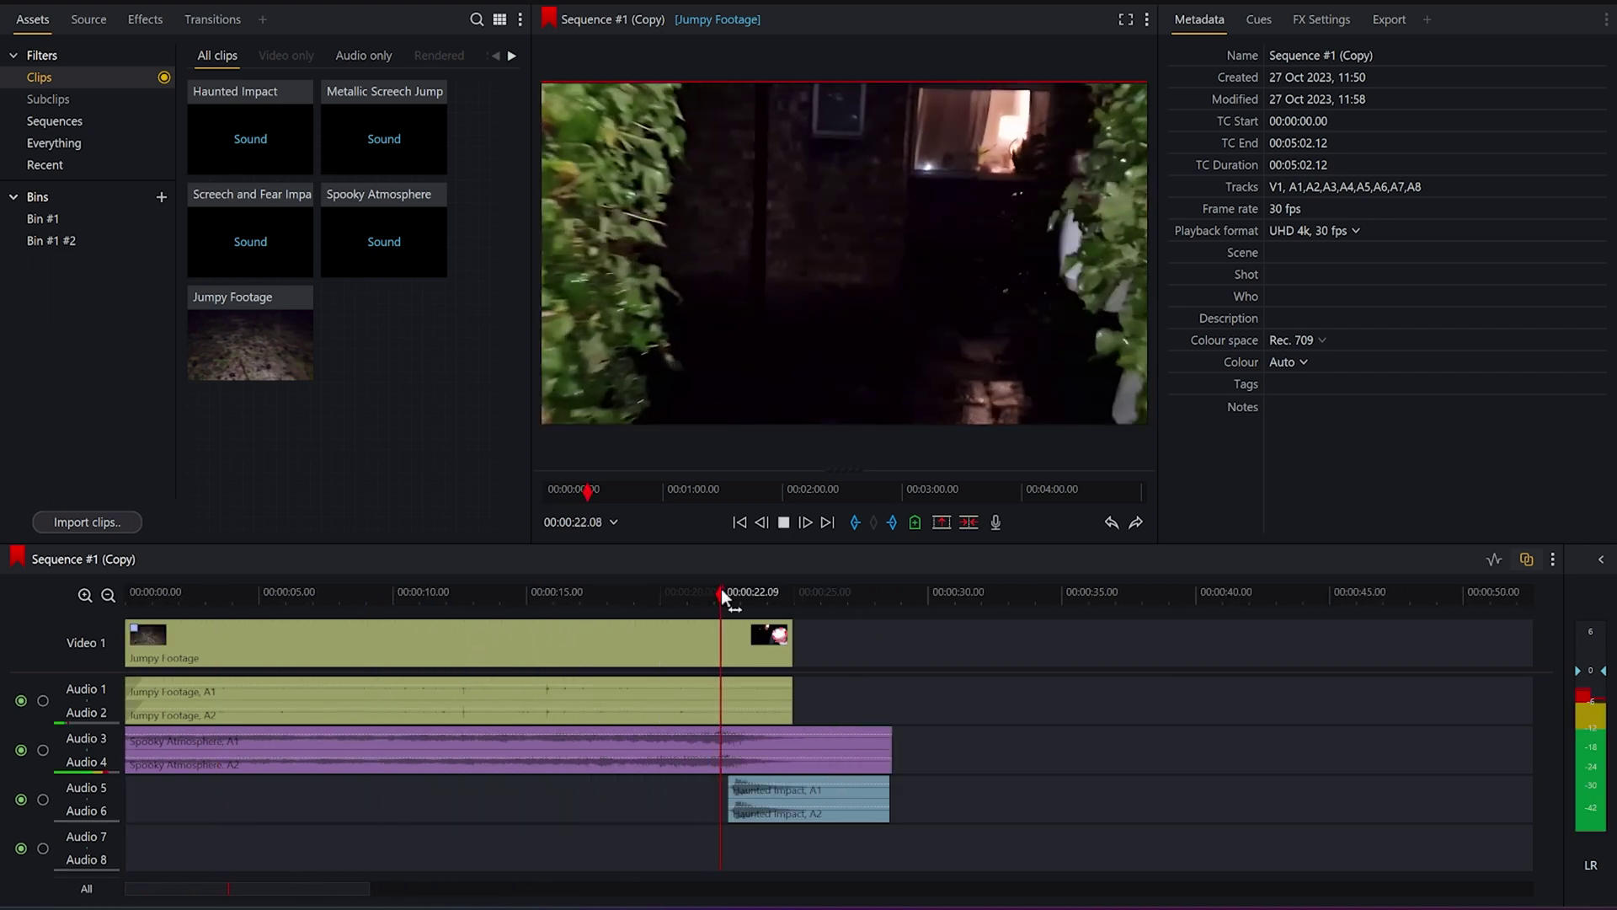
key(space)
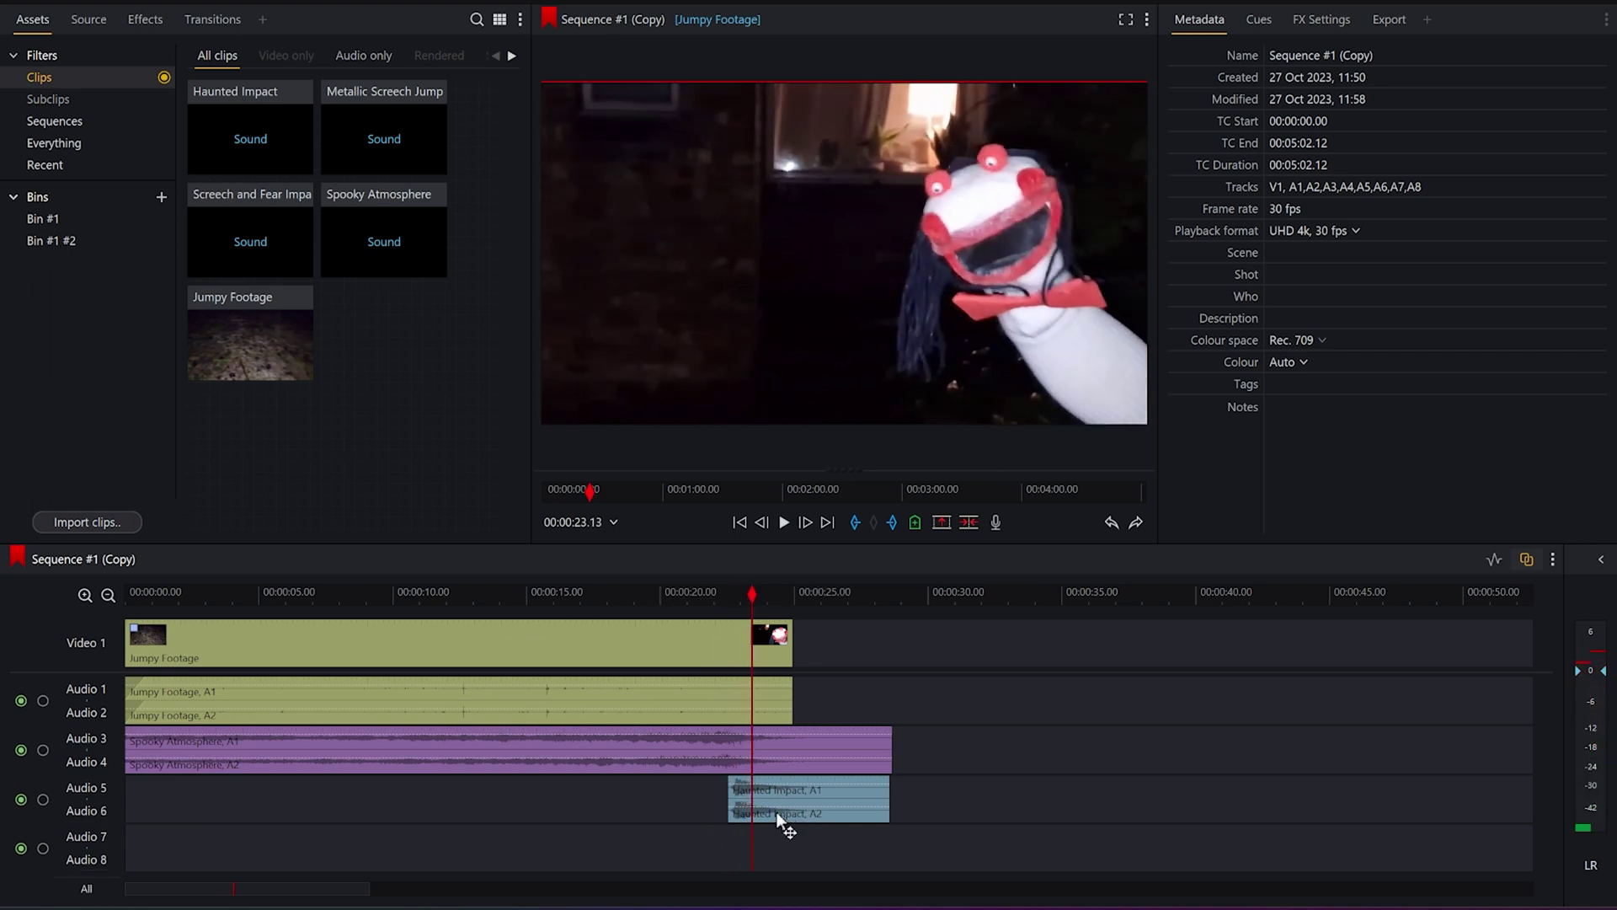
drag(776, 811, 753, 810)
key(a)
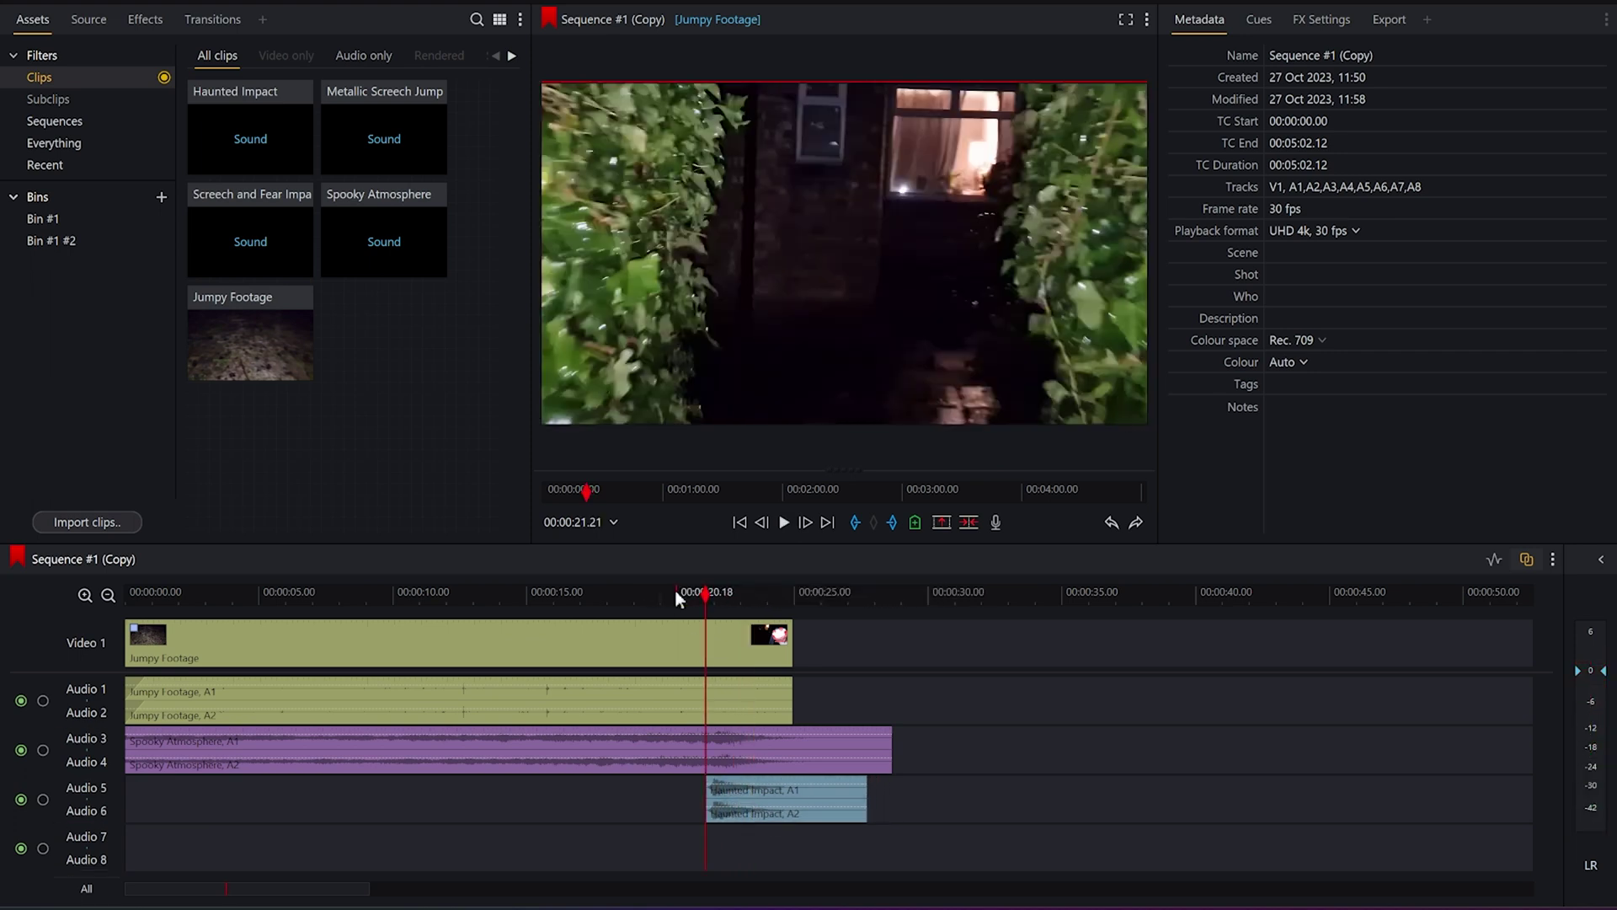
key(space)
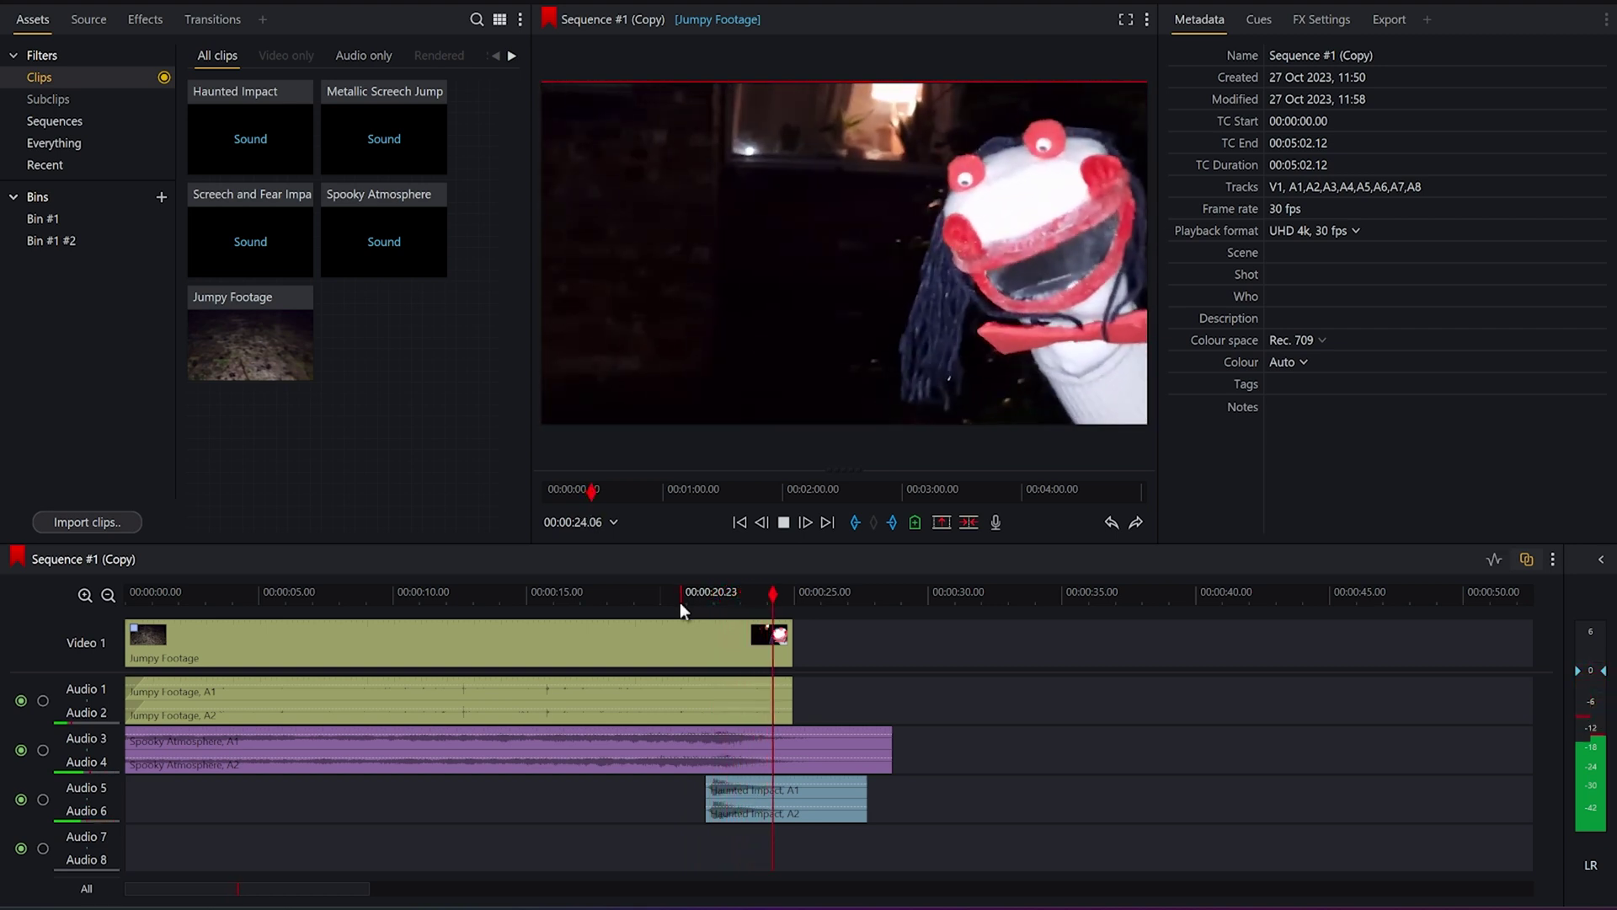
Step: Play from about 14 seconds through the puppet reveal to check the impact timing
click(674, 592)
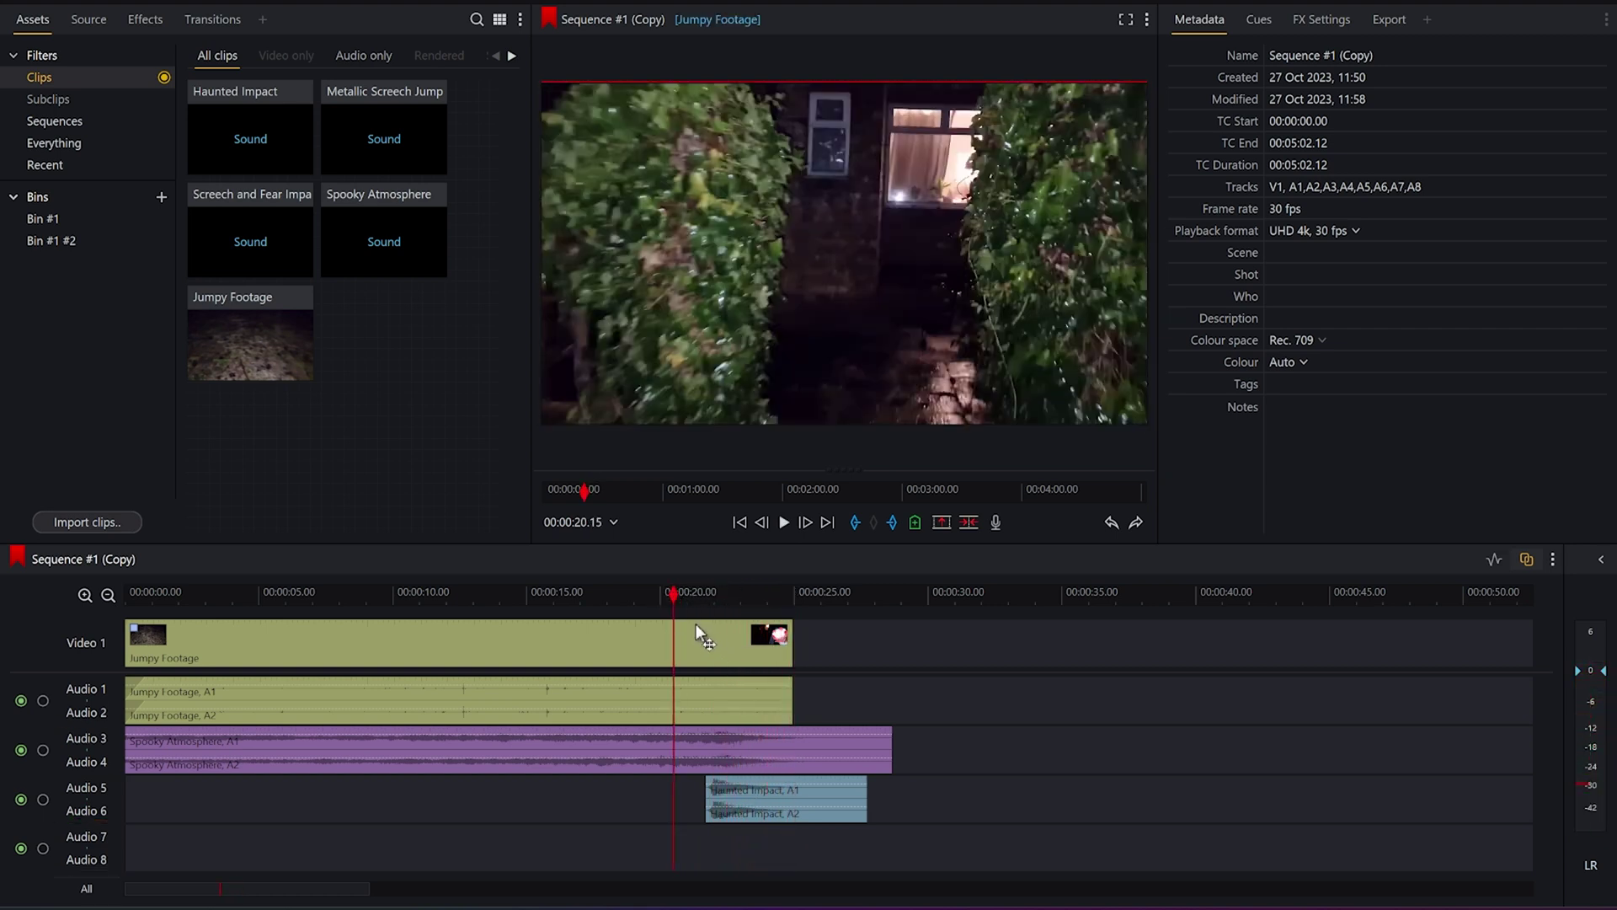
drag(592, 591, 497, 593)
key(space)
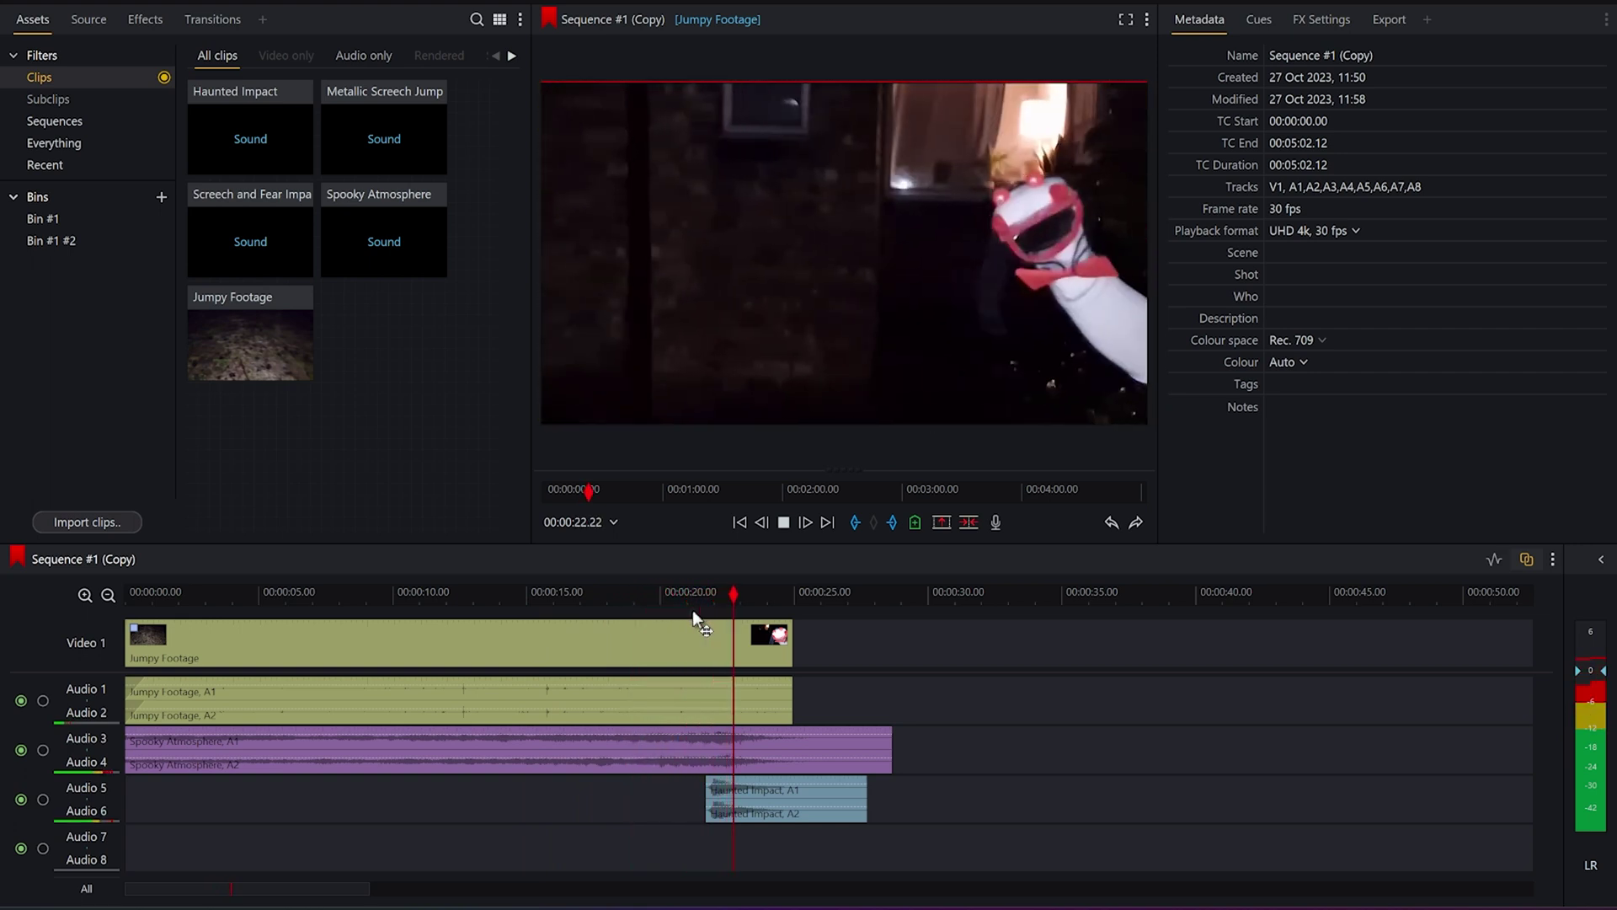
key(space)
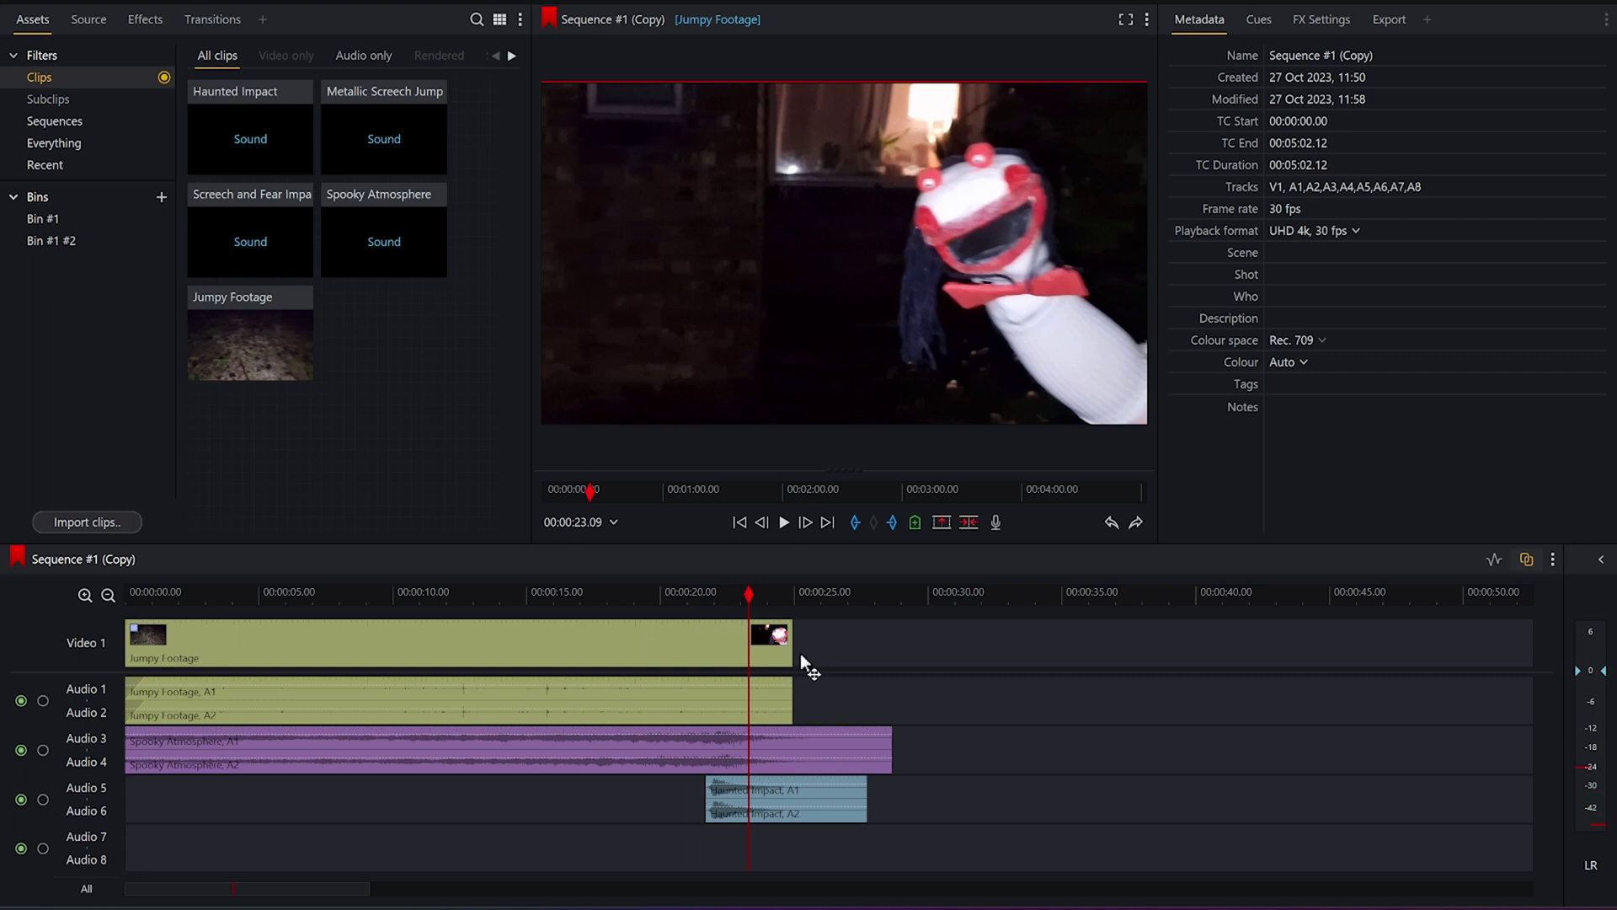
Step: Move Spooky Atmosphere to 00:00:00 and trim its end back to around 18 seconds
click(884, 750)
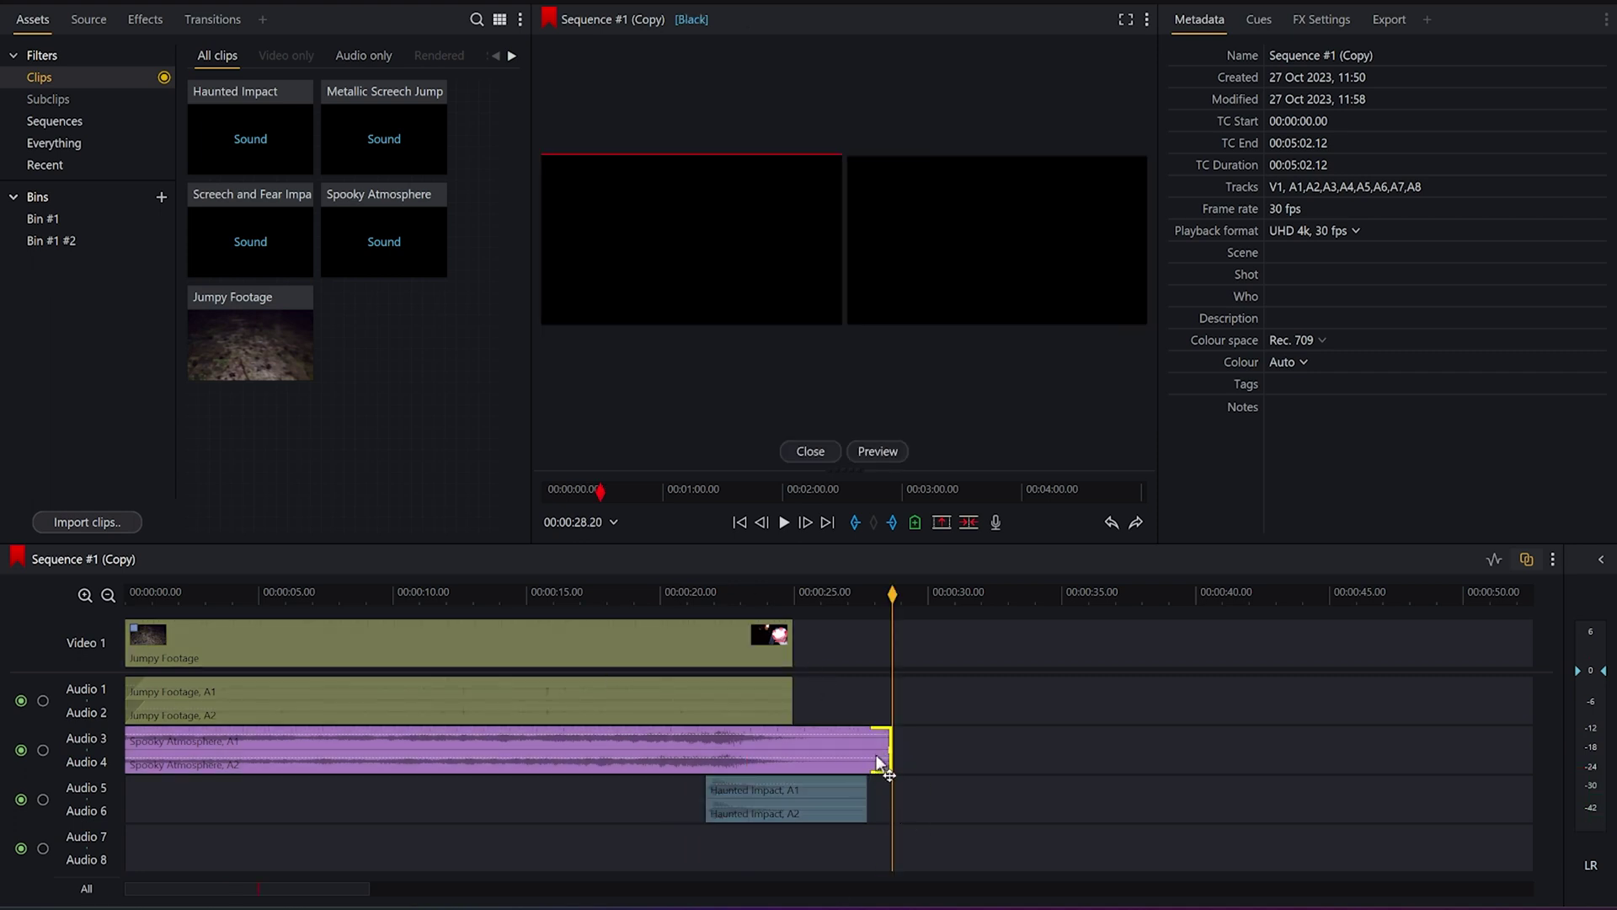
click(675, 589)
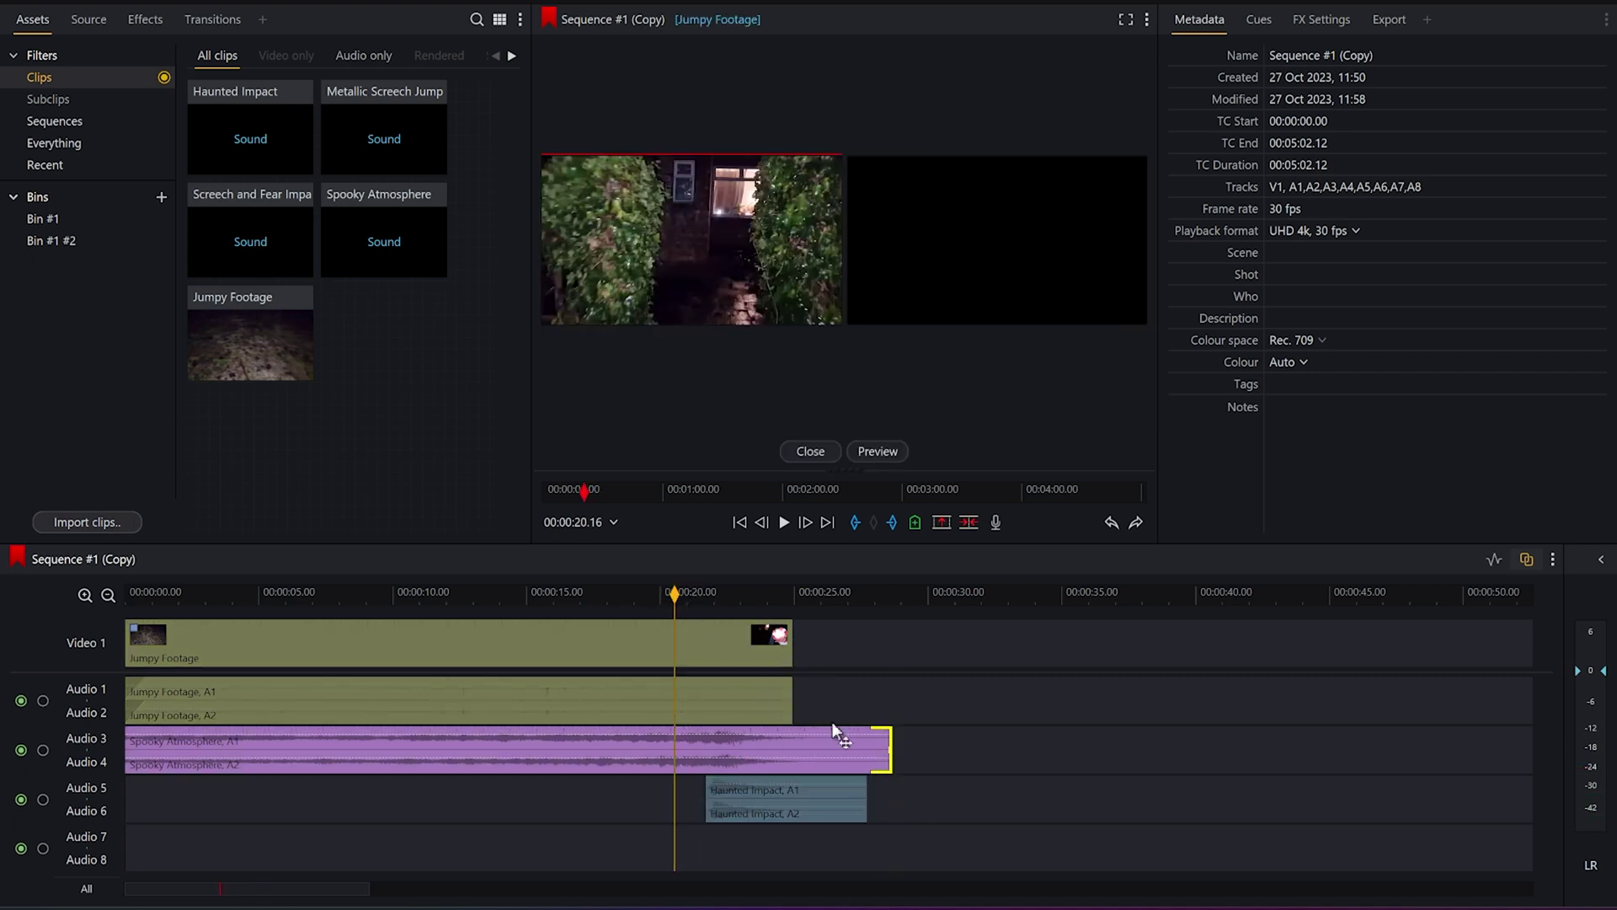
click(810, 451)
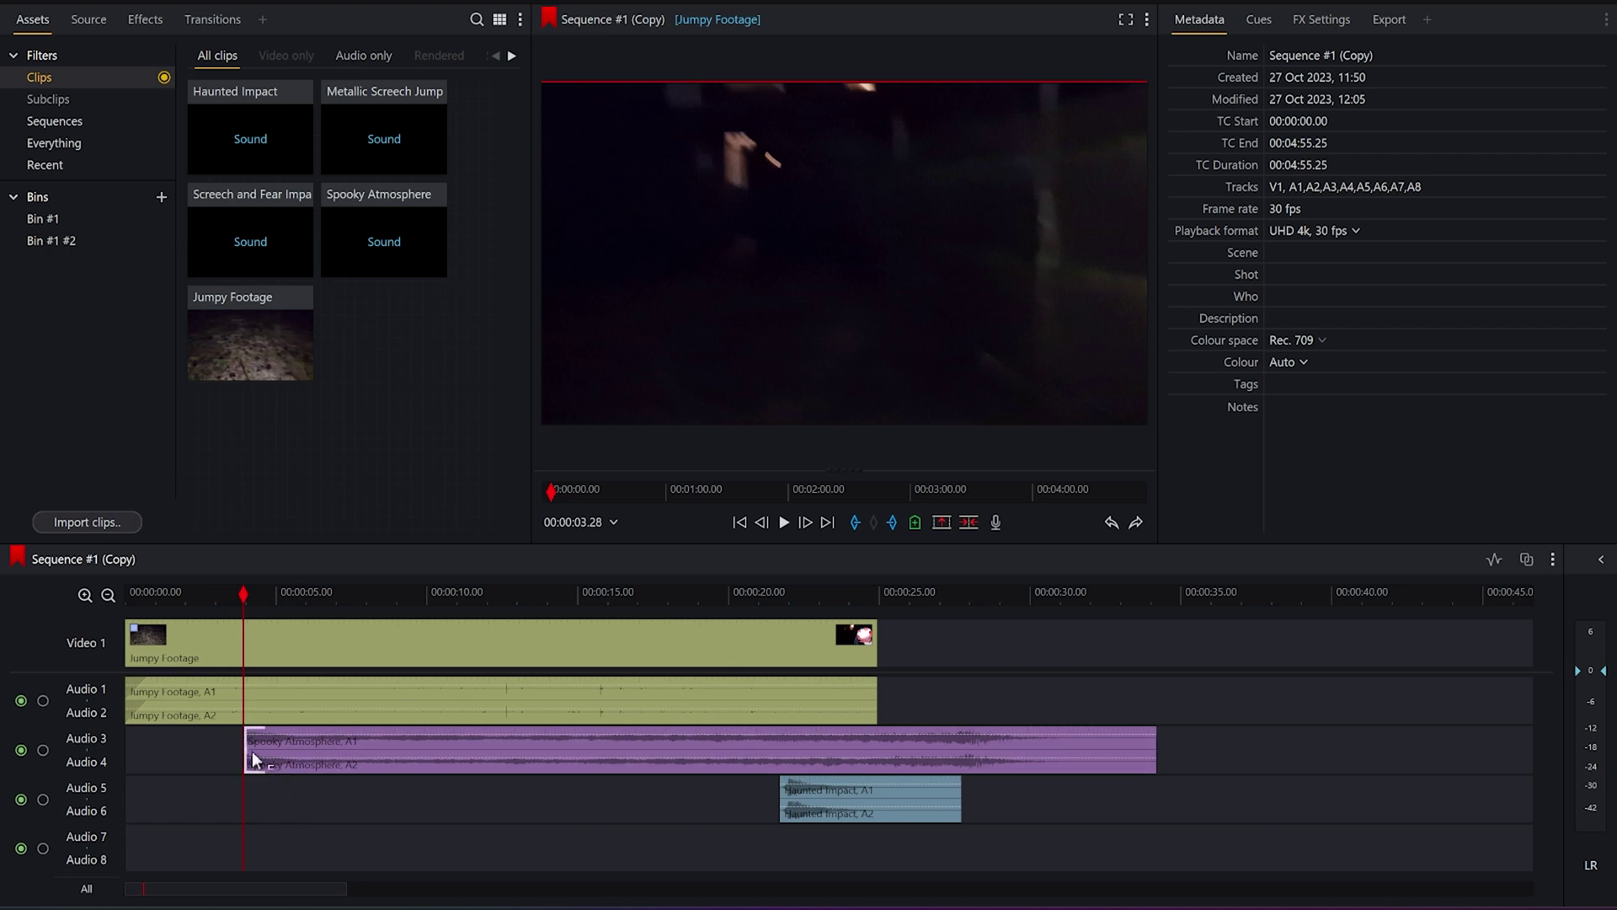
drag(250, 751, 130, 751)
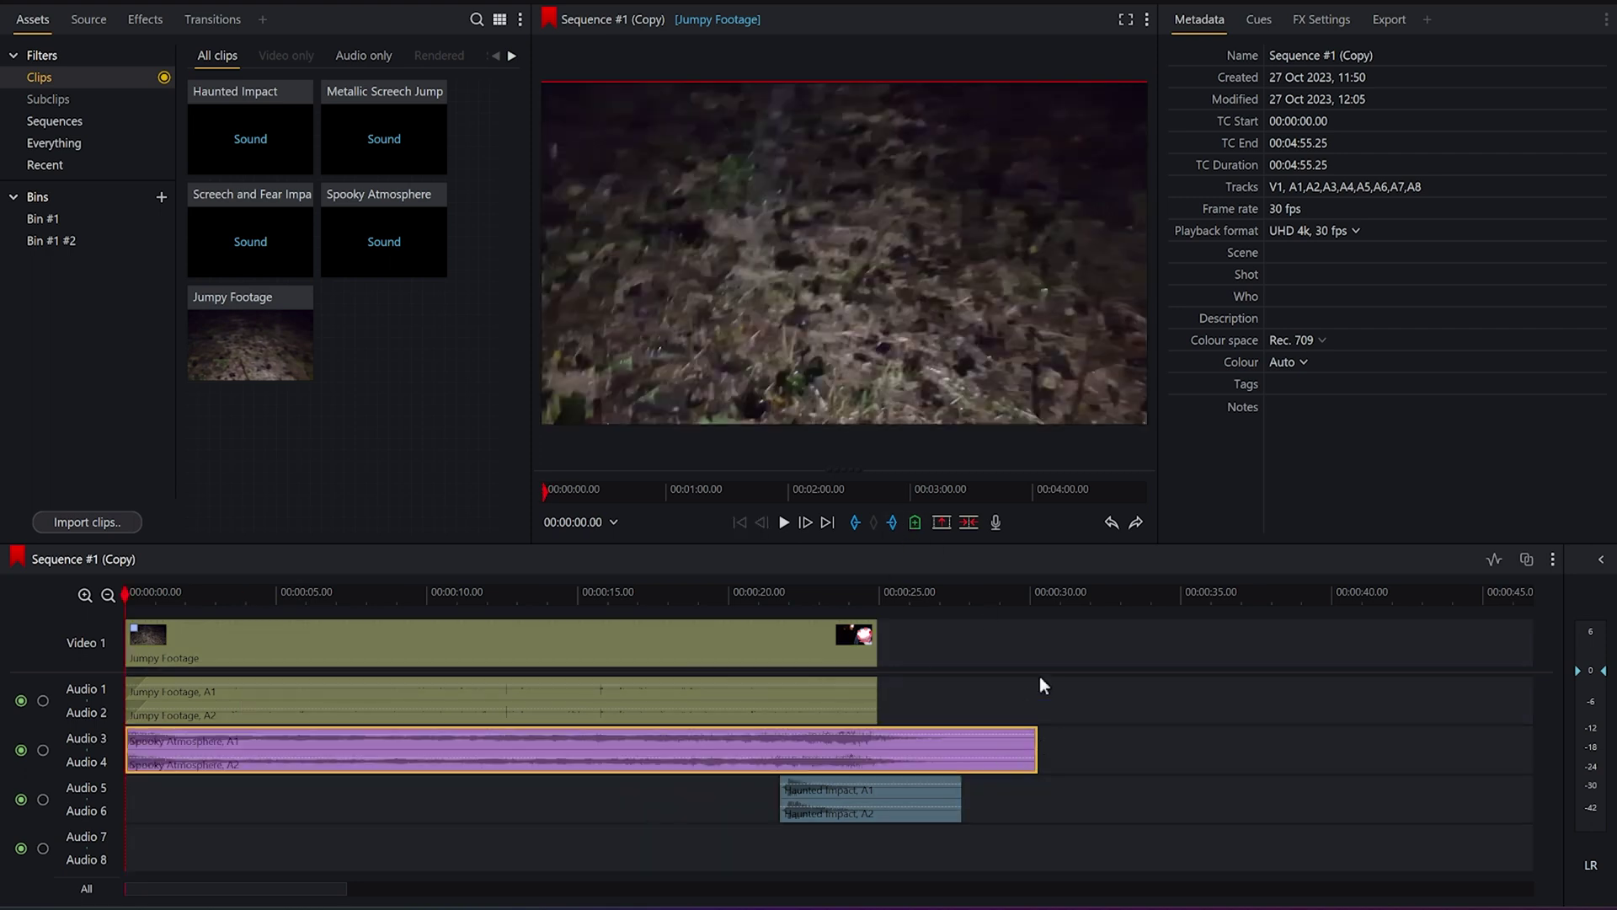
drag(1035, 743, 674, 766)
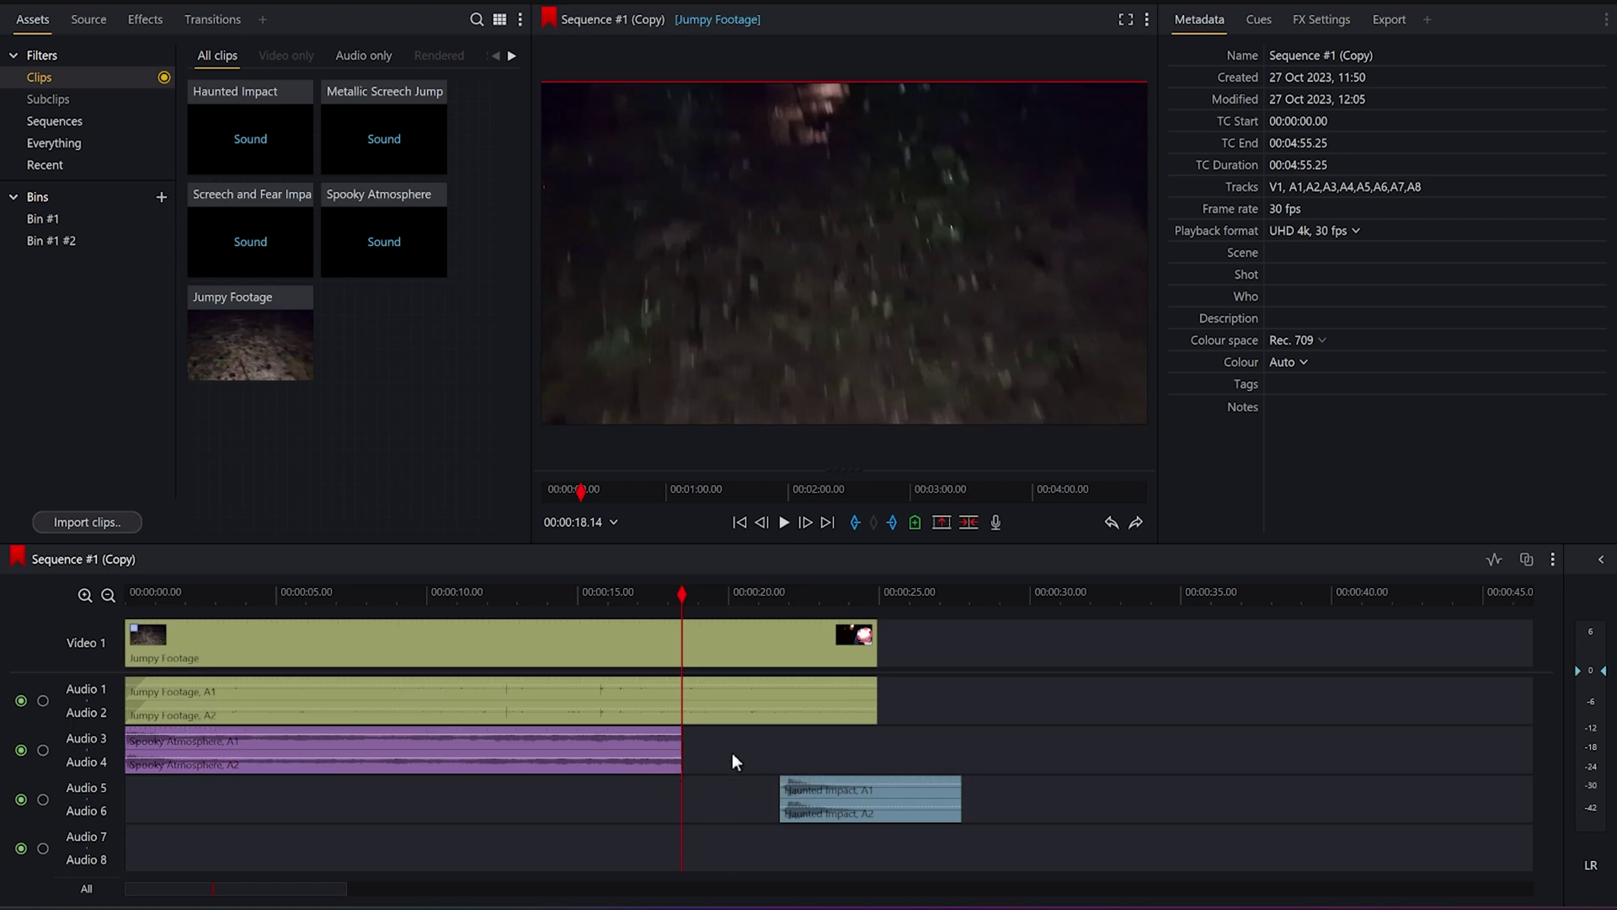
Step: Zoom into the timeline and play the sequence from the beginning
drag(347, 893, 205, 885)
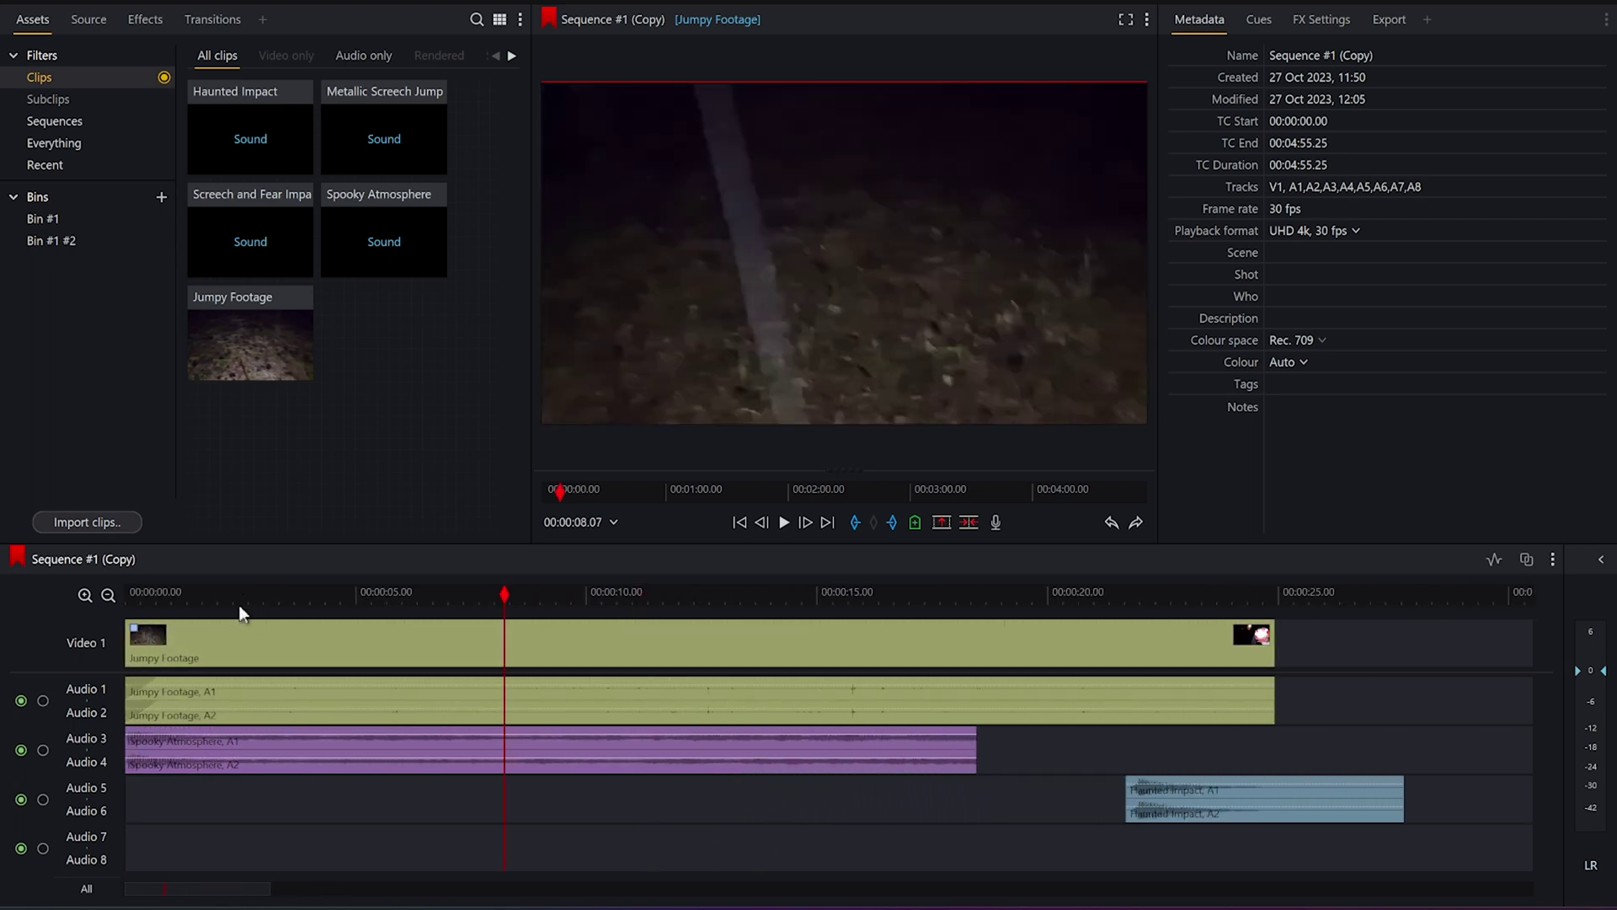
key(Home)
key(space)
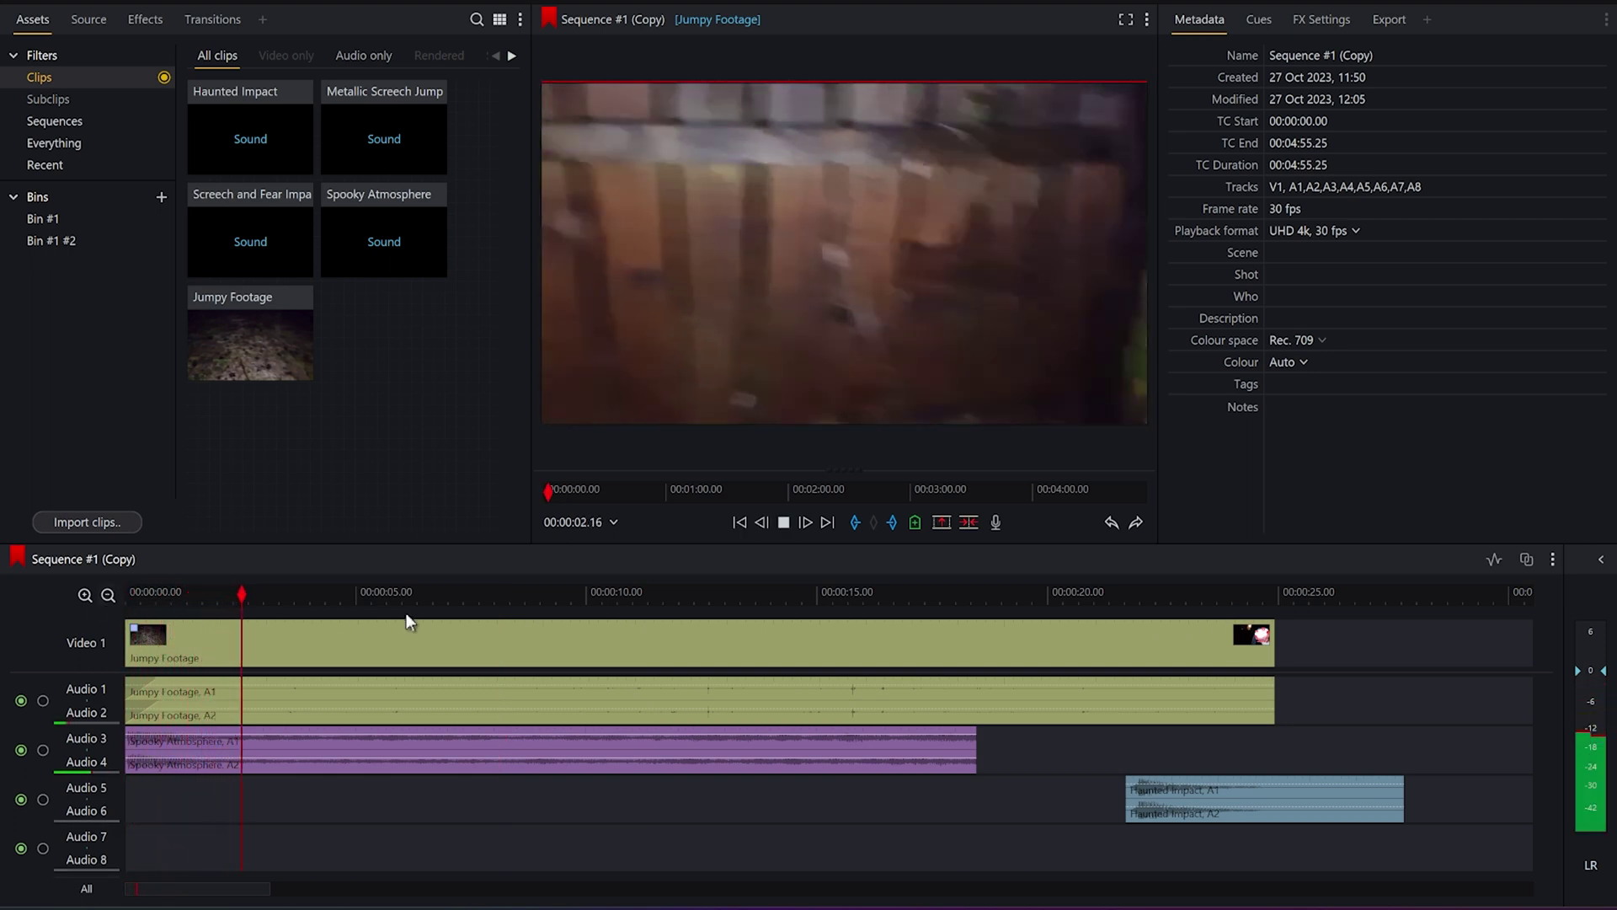
drag(424, 593, 452, 598)
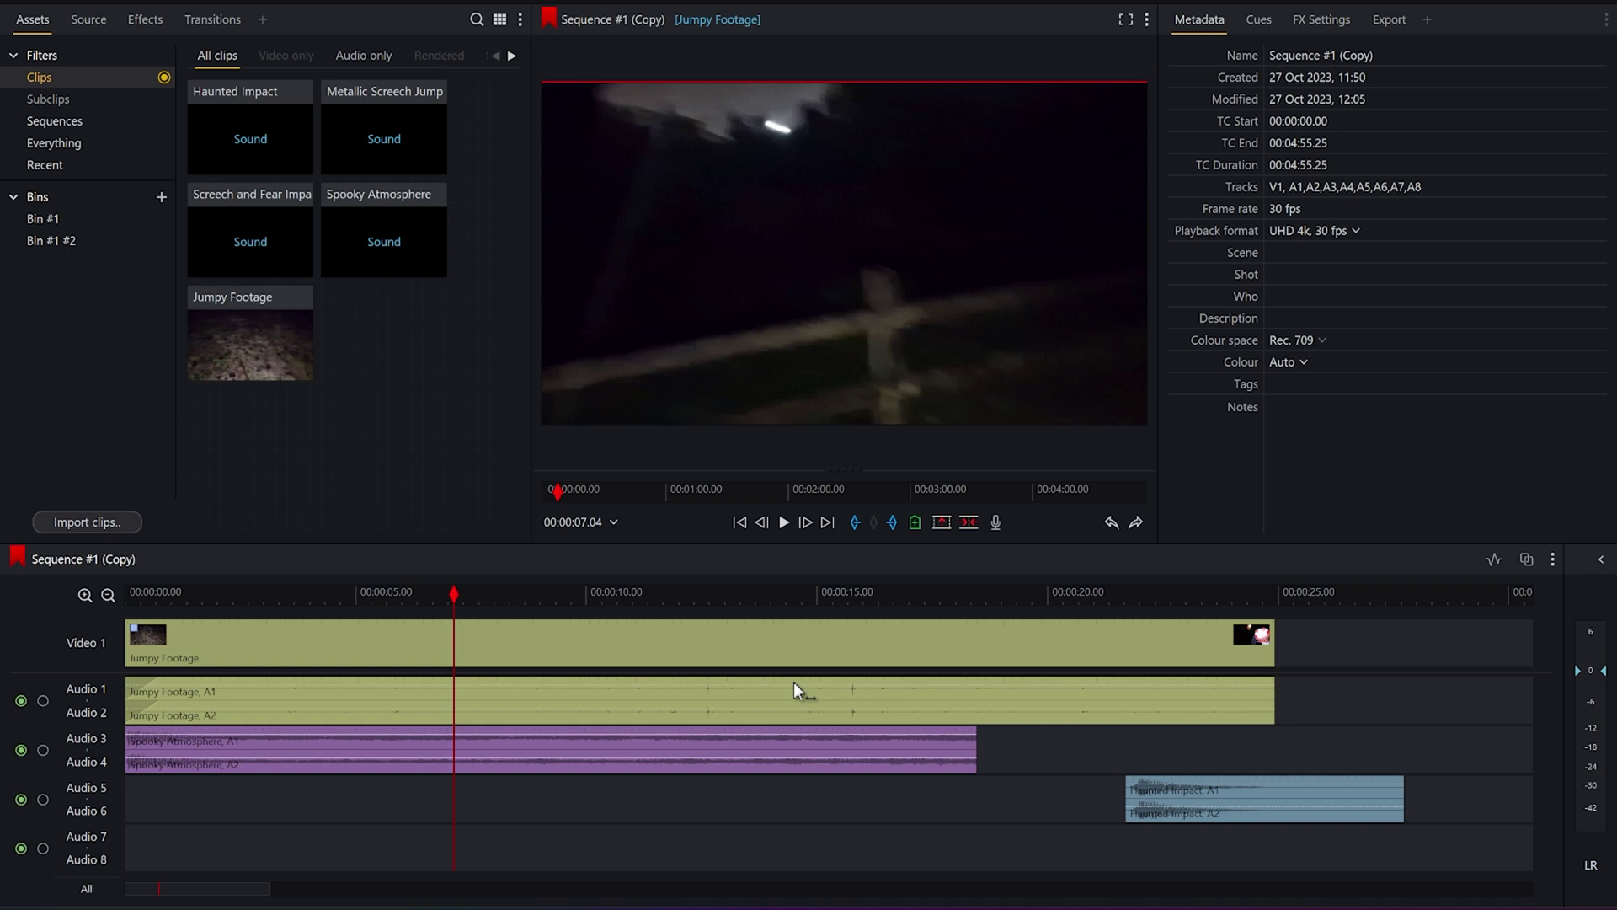
Step: Show audio levels, enlarge the timeline, and stretch the Spooky Atmosphere fade-out to about 107 frames
click(1497, 565)
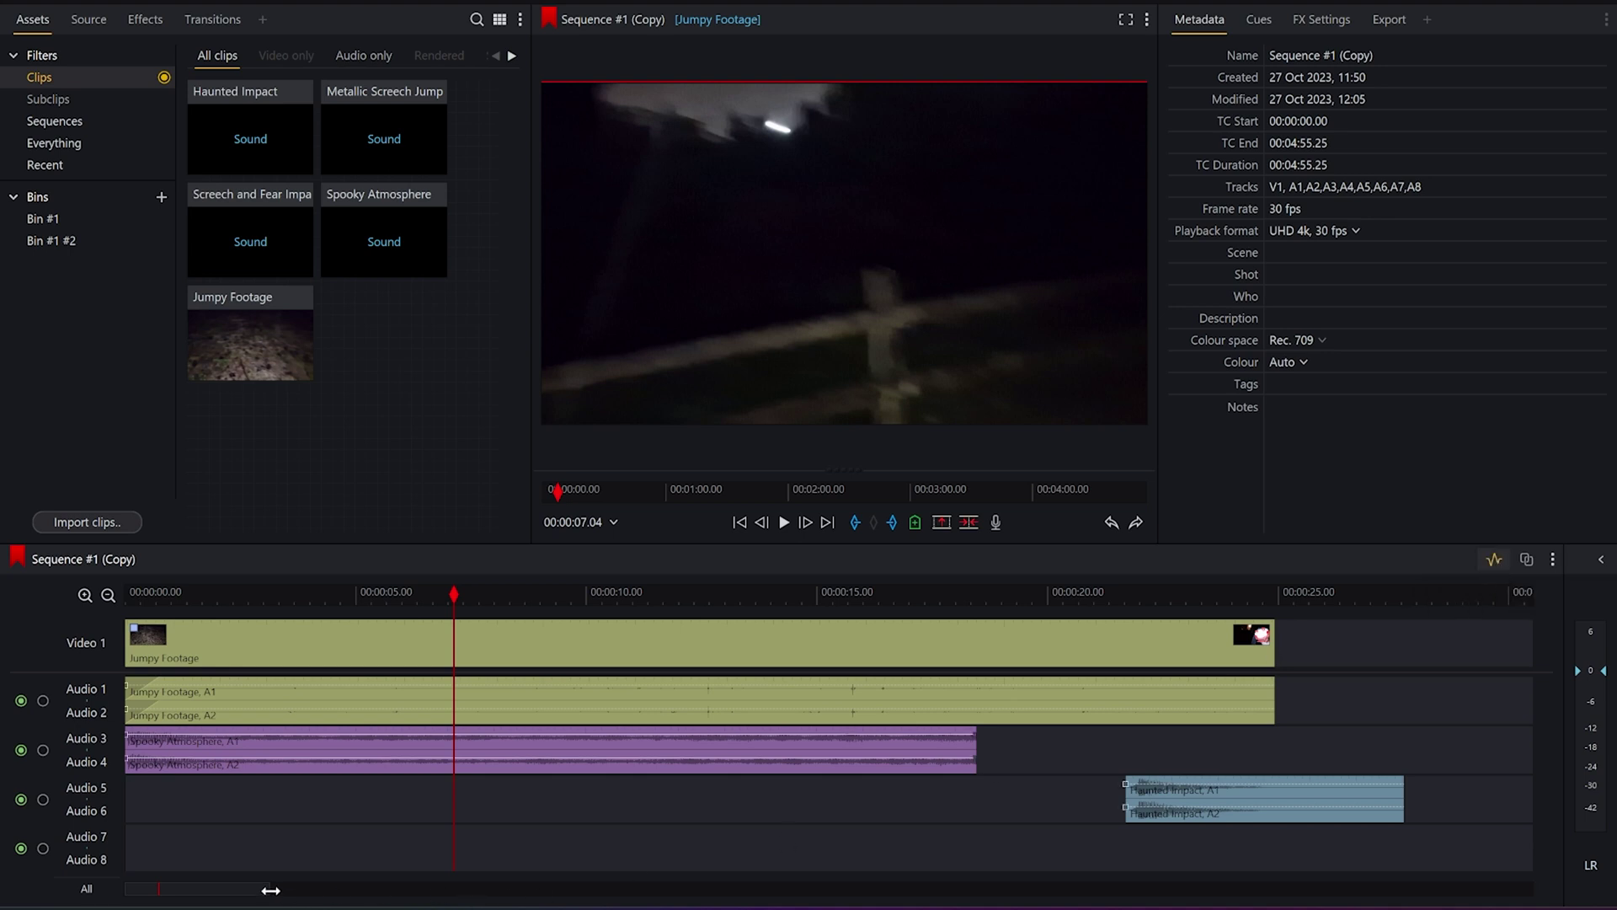
drag(271, 891, 230, 890)
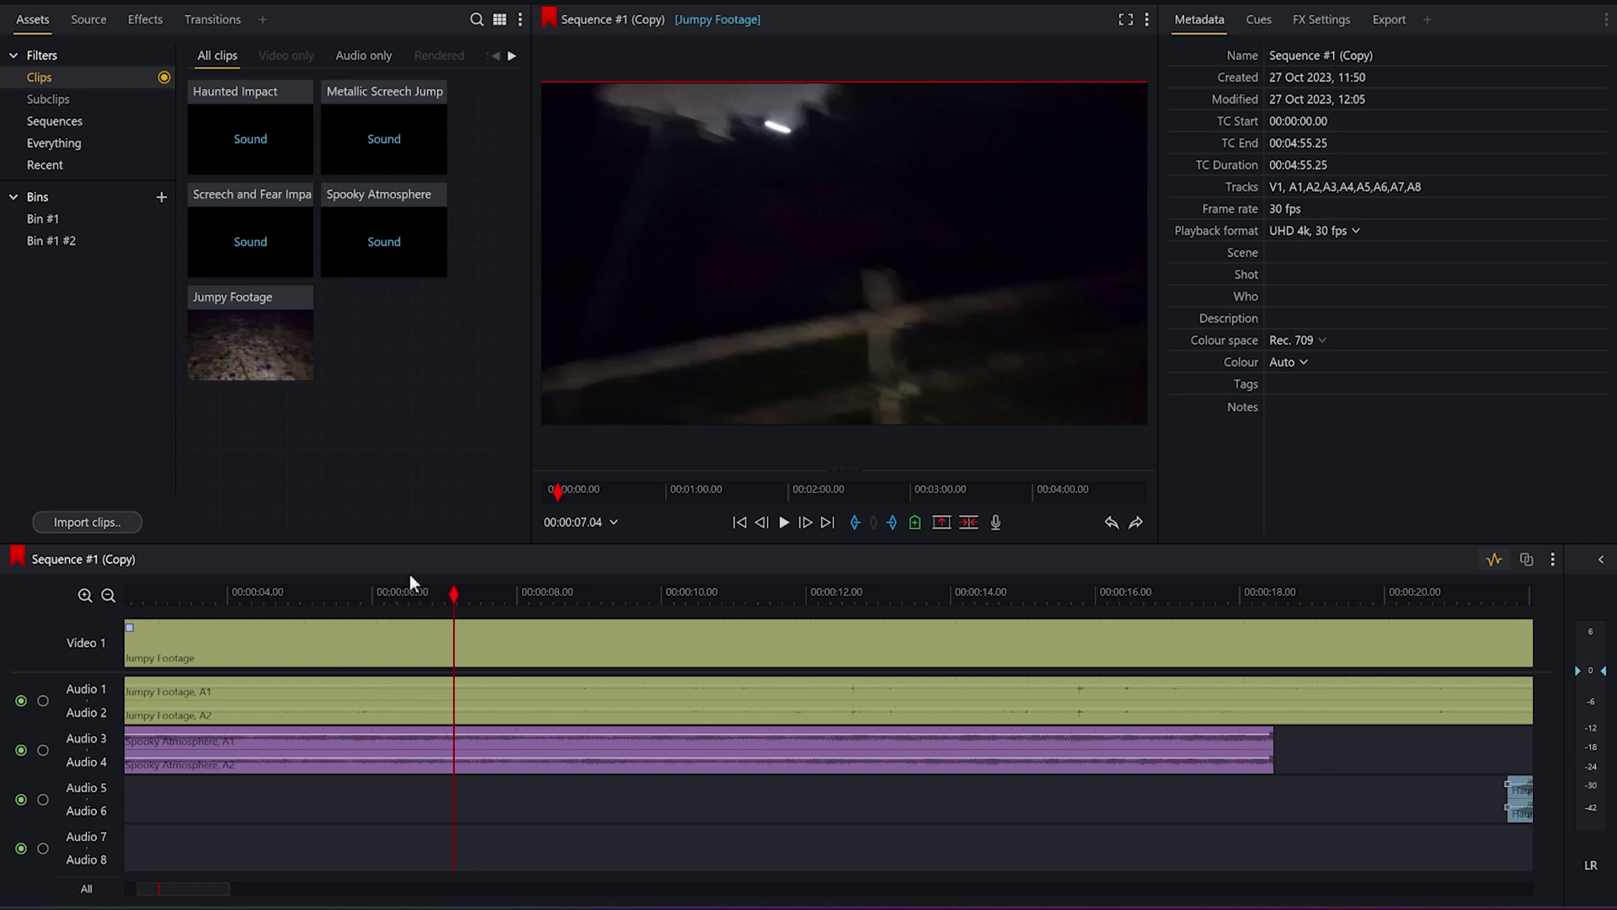
drag(416, 546, 433, 432)
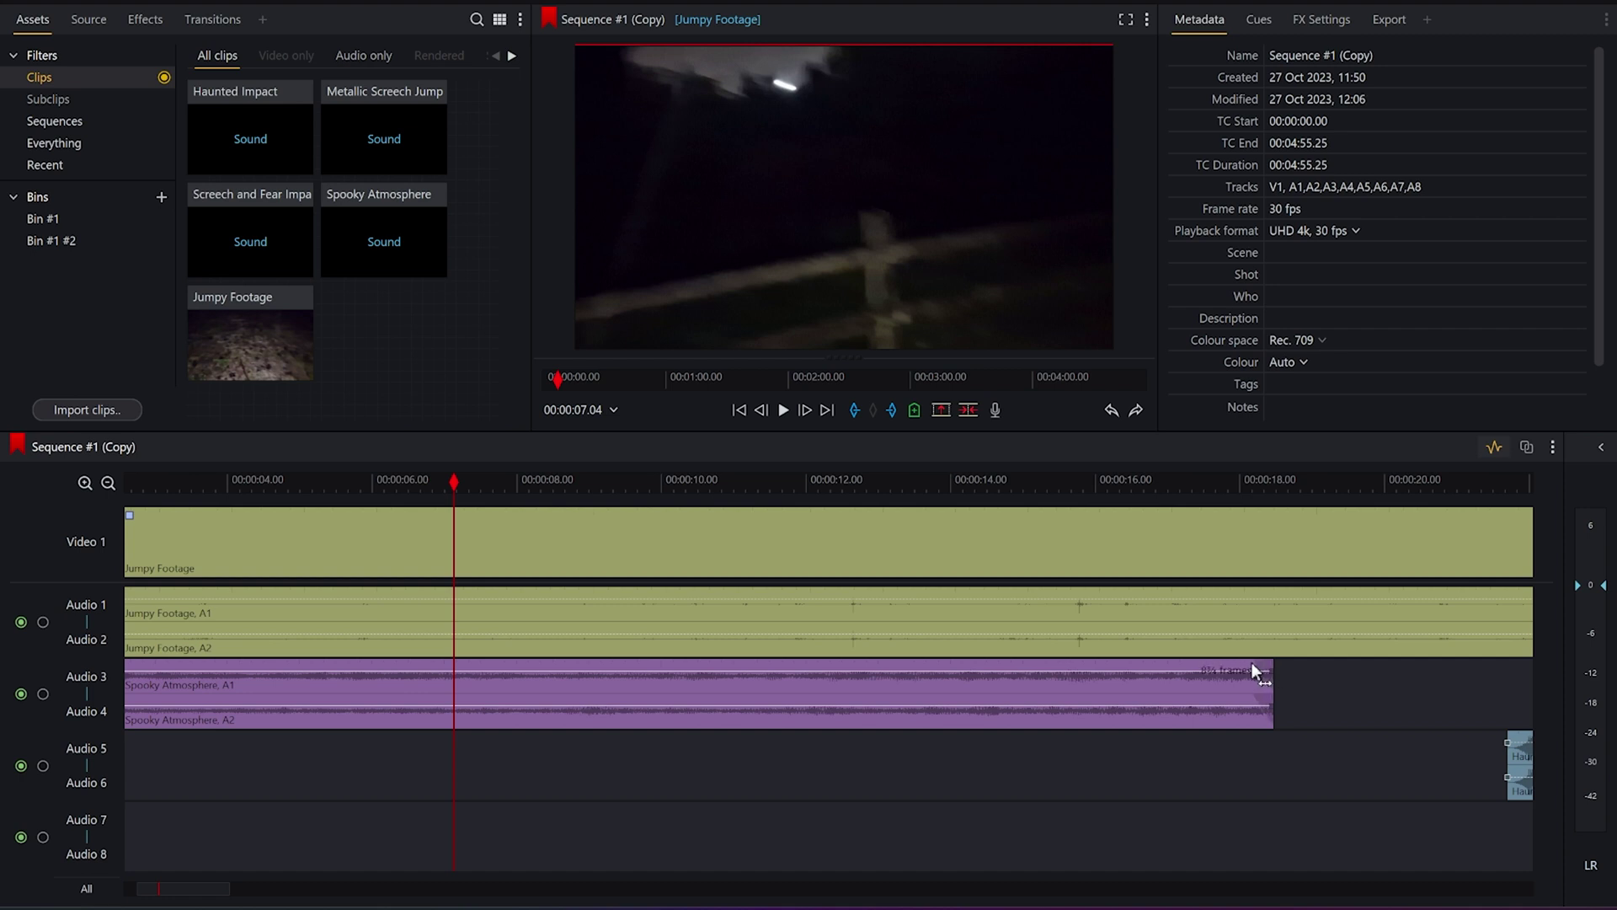
drag(1195, 665, 224, 682)
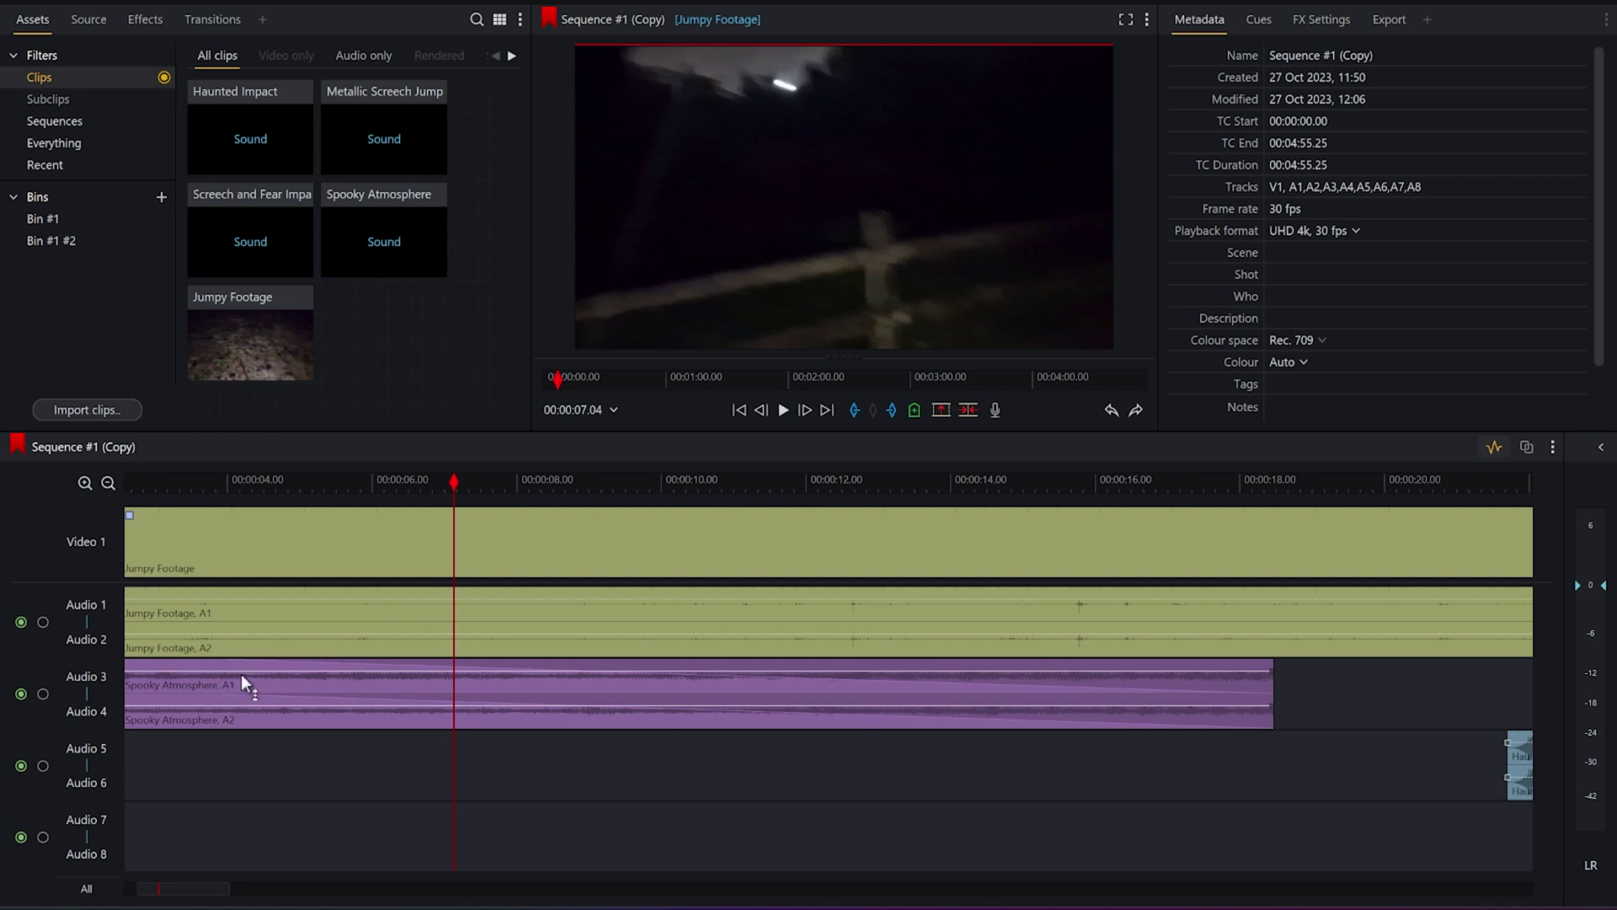
drag(243, 877, 256, 881)
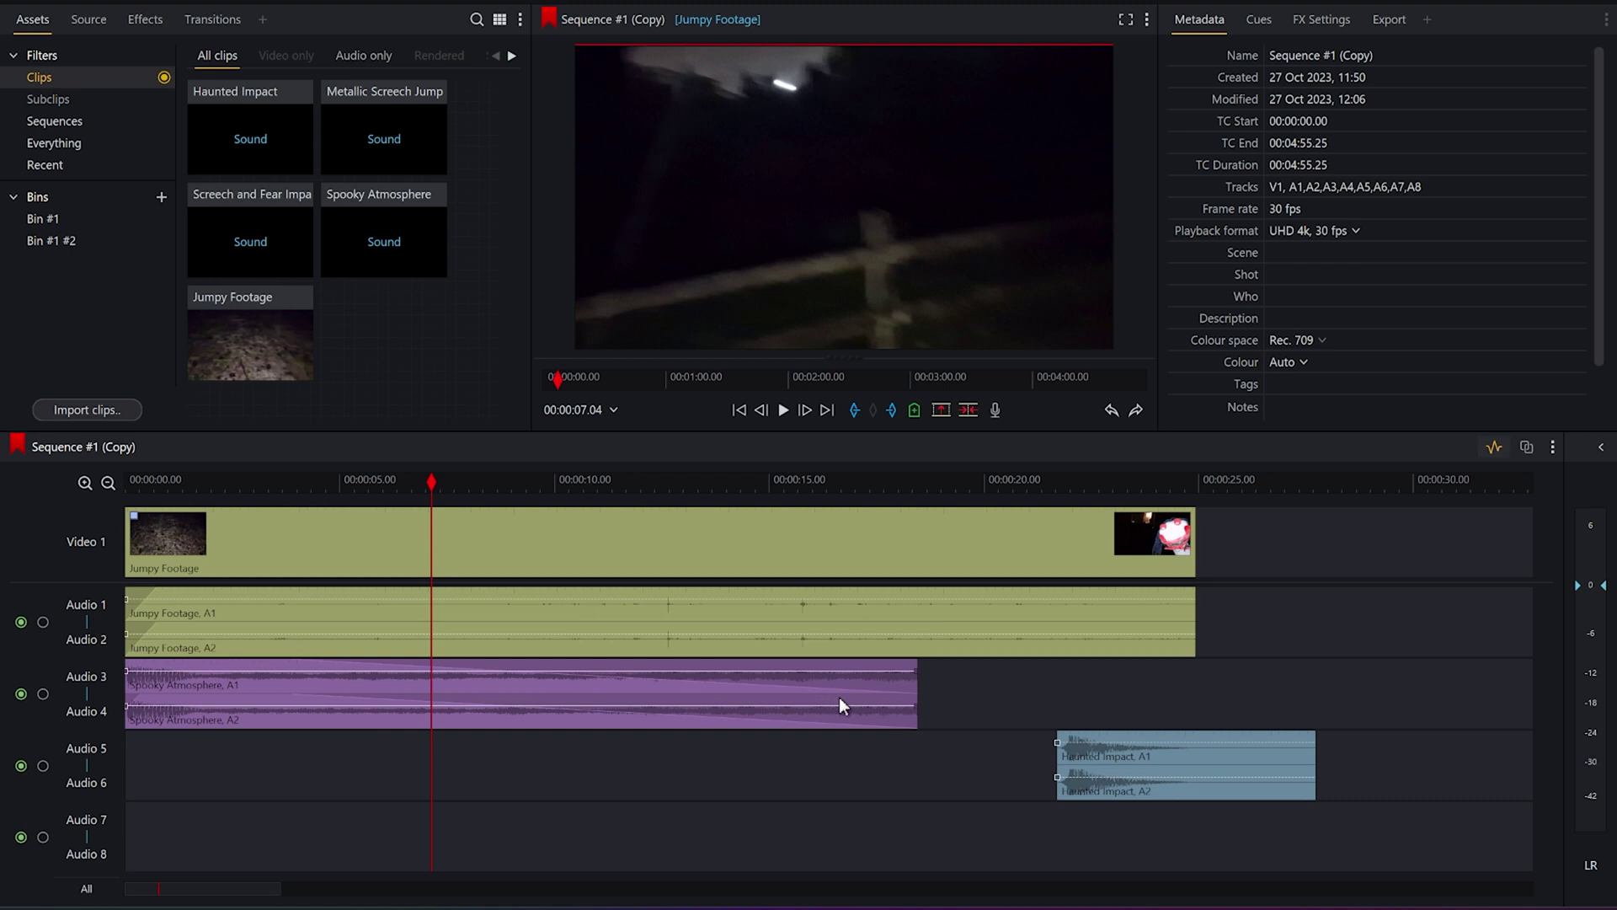
drag(224, 483, 94, 486)
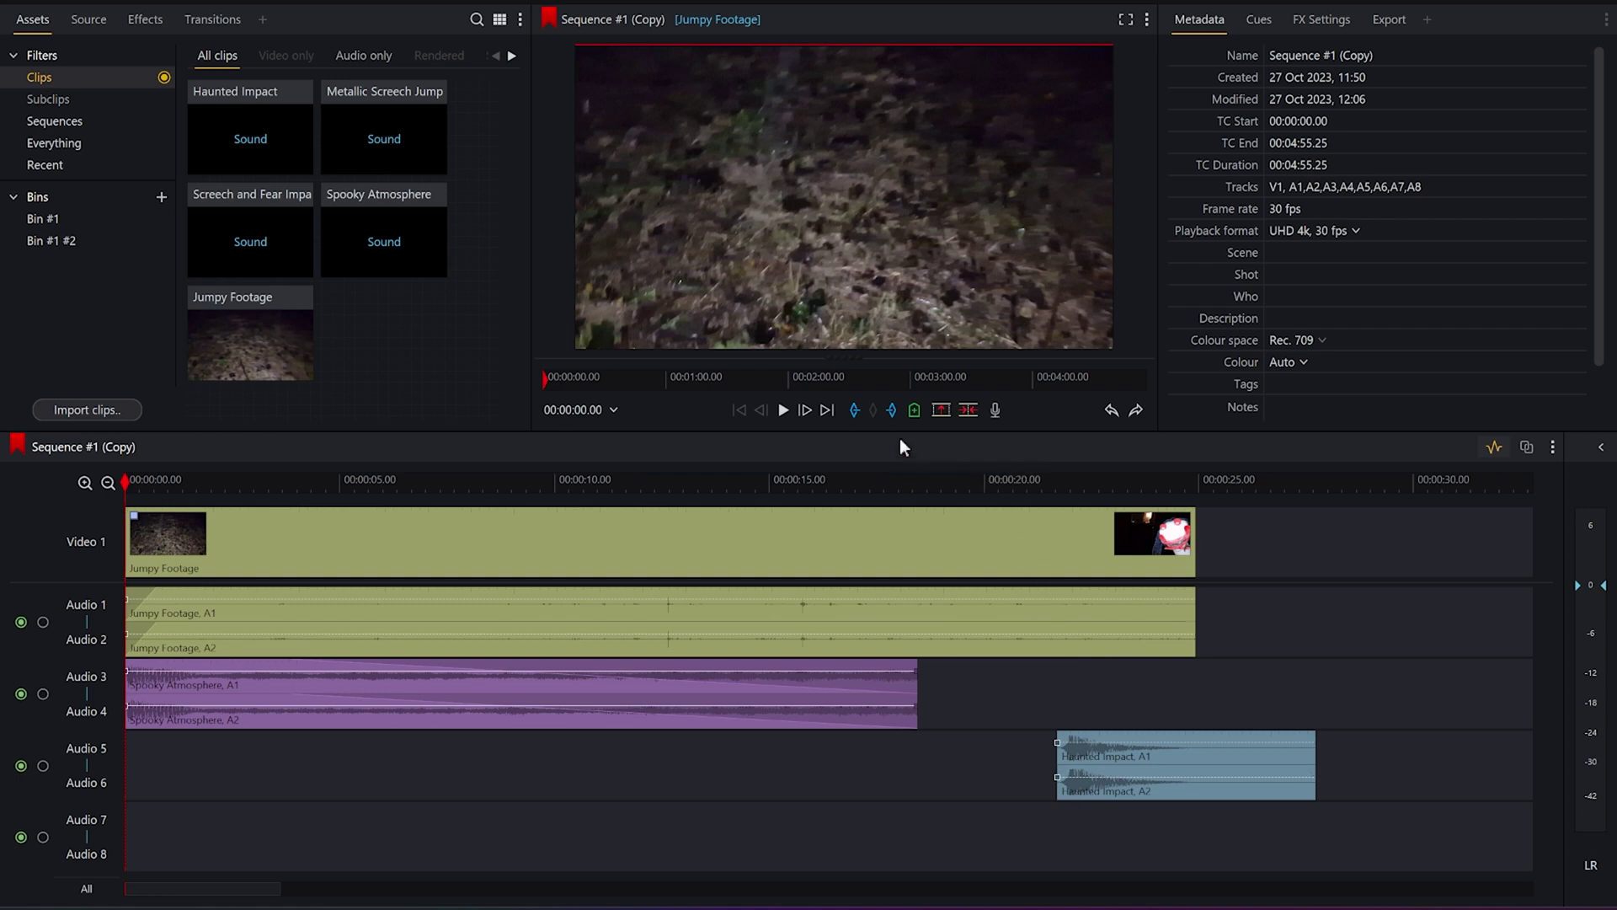
Step: Lower the viewer/timeline splitter so the video viewer grows and the timeline shrinks
drag(821, 433, 827, 566)
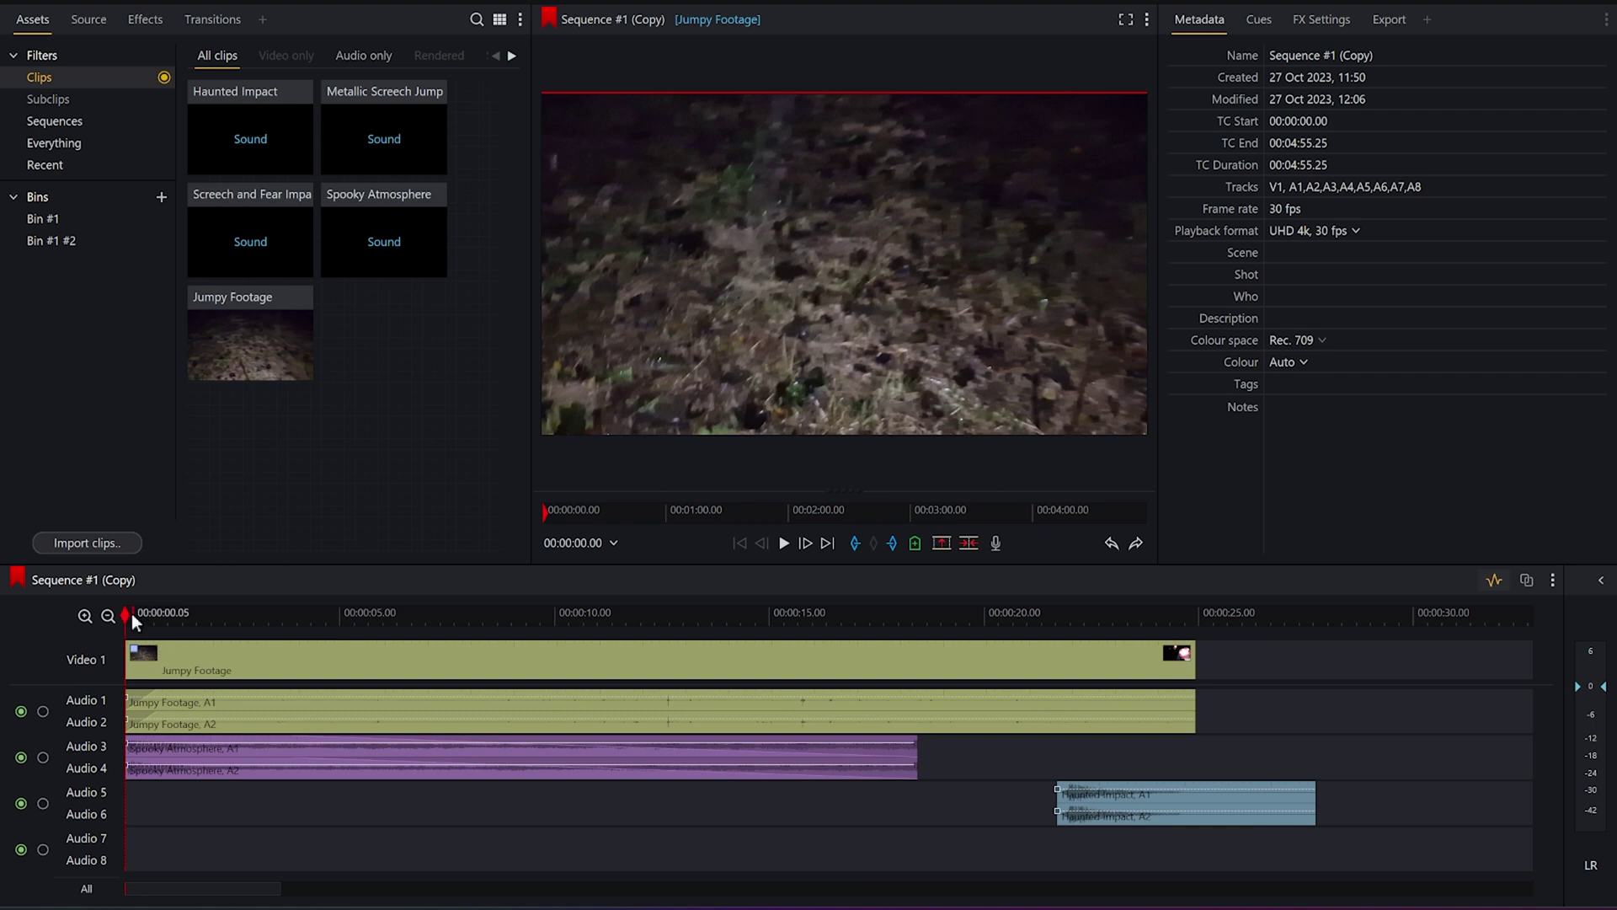